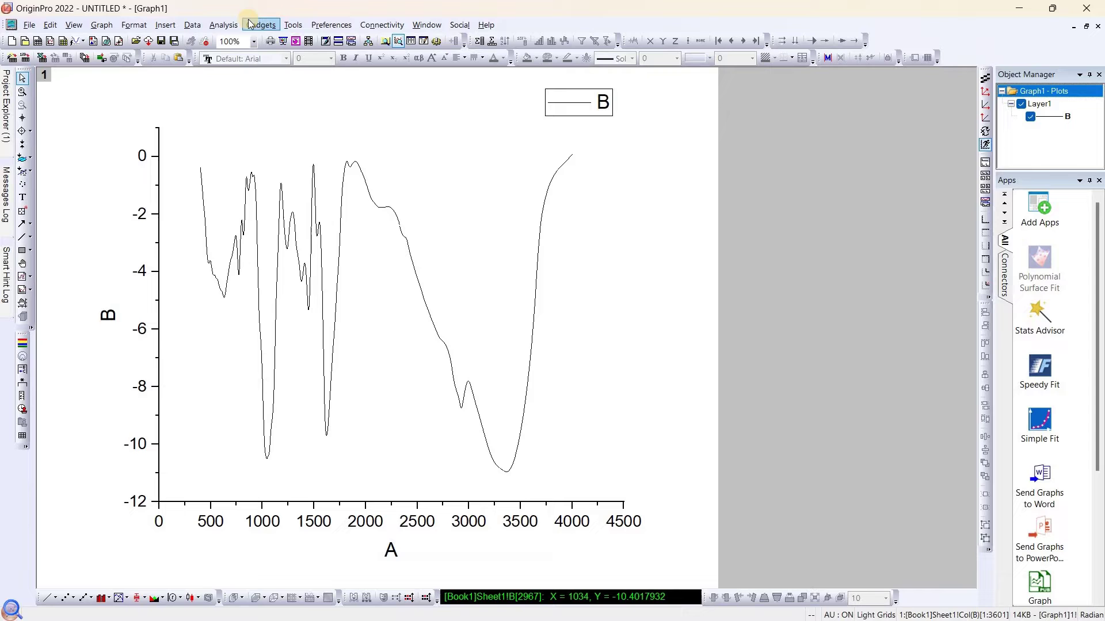
- Browse the Analysis menu's peak-finding options, then dismiss the leftover menu
{"action": "left_click", "coordinate": [218, 26]}
{"action": "mouse_move", "coordinate": [318, 108]}
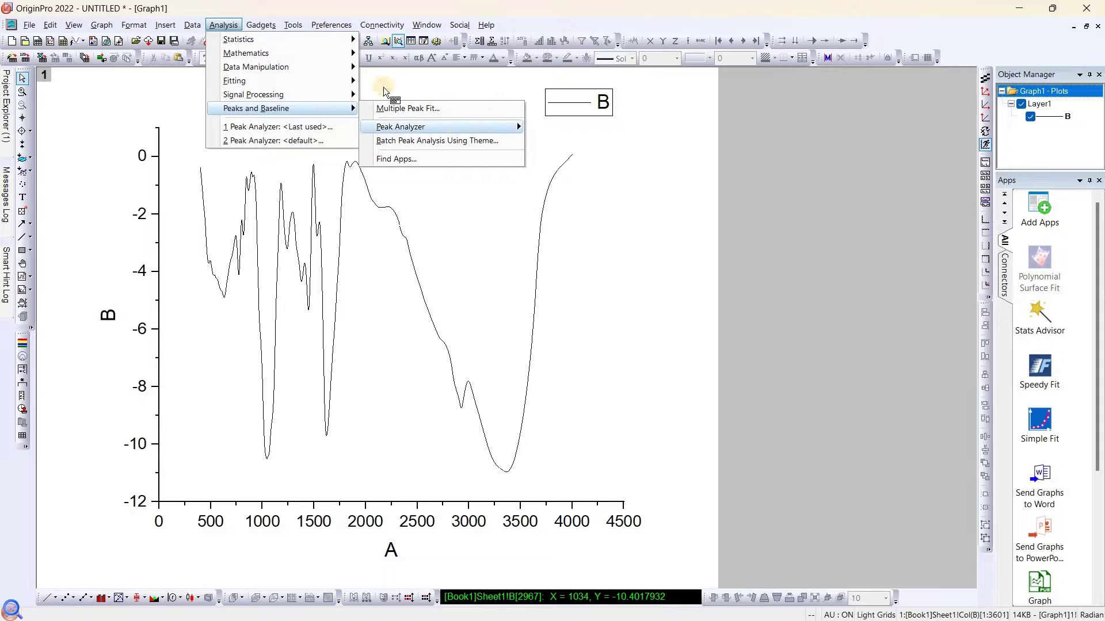
{"action": "mouse_move", "coordinate": [331, 25]}
{"action": "mouse_move", "coordinate": [265, 28]}
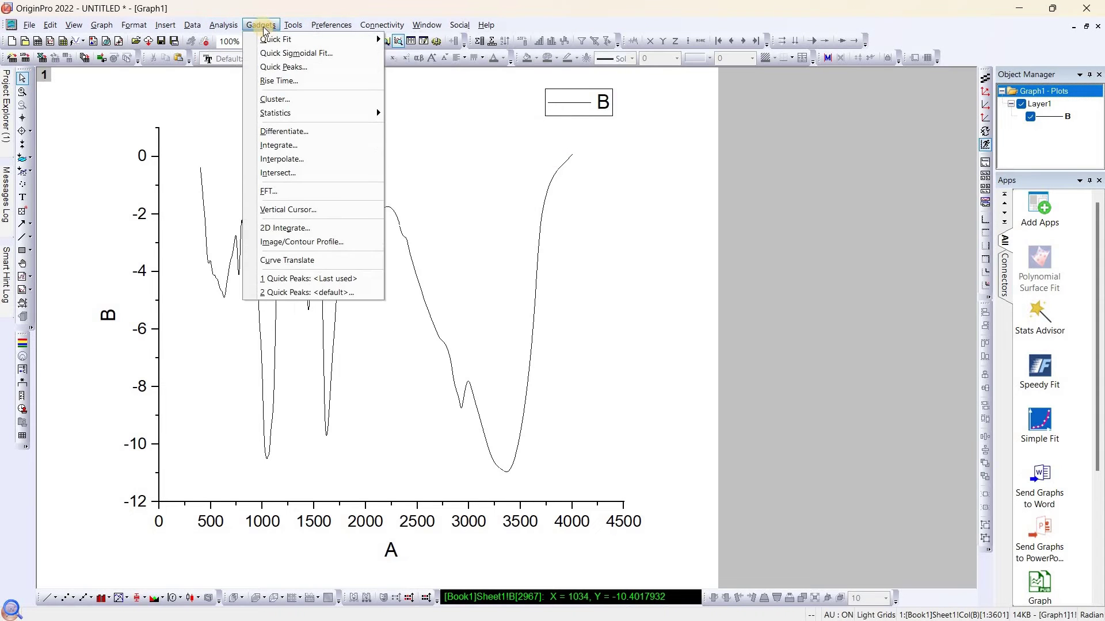
{"action": "left_click", "coordinate": [298, 68]}
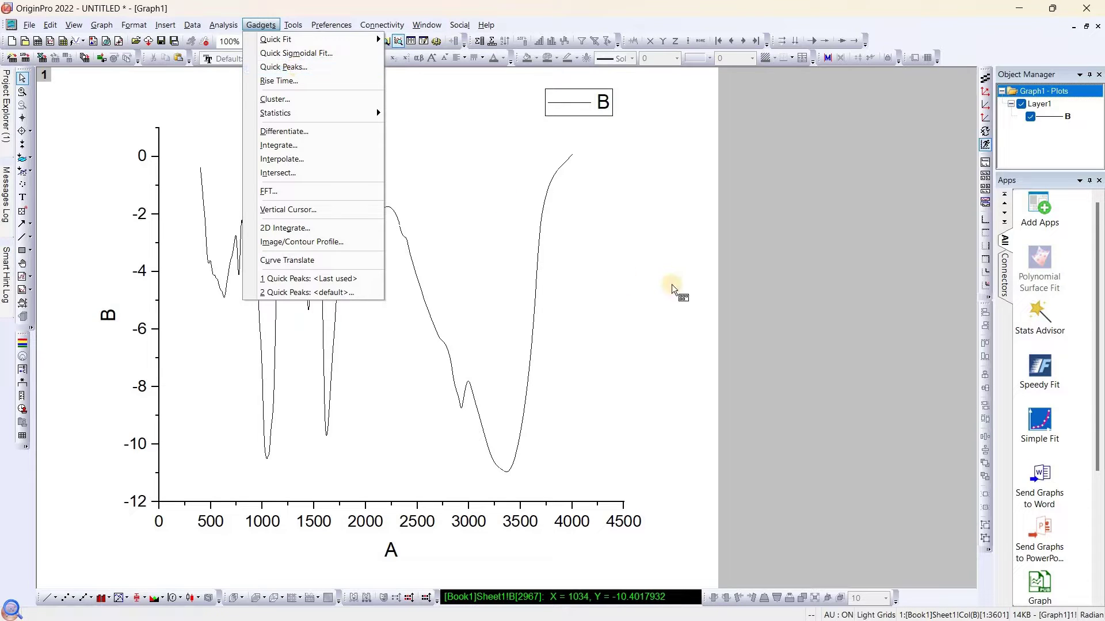
{"action": "left_click", "coordinate": [638, 260]}
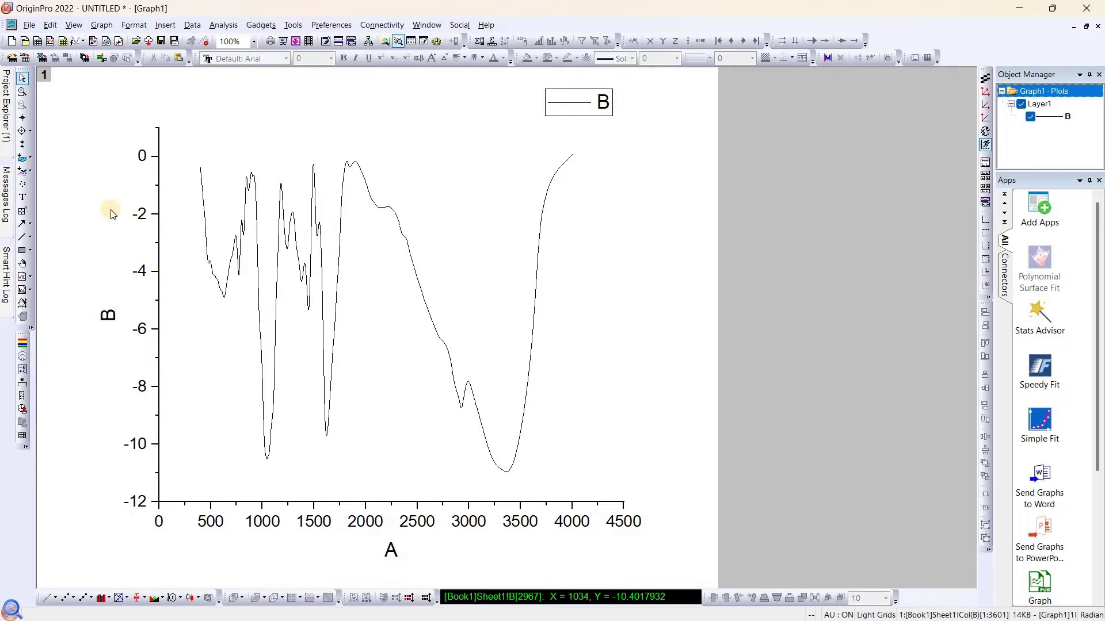
- With the Annotation tool, label the deepest dip at (3350, -10.93852)
{"action": "left_click", "coordinate": [23, 211]}
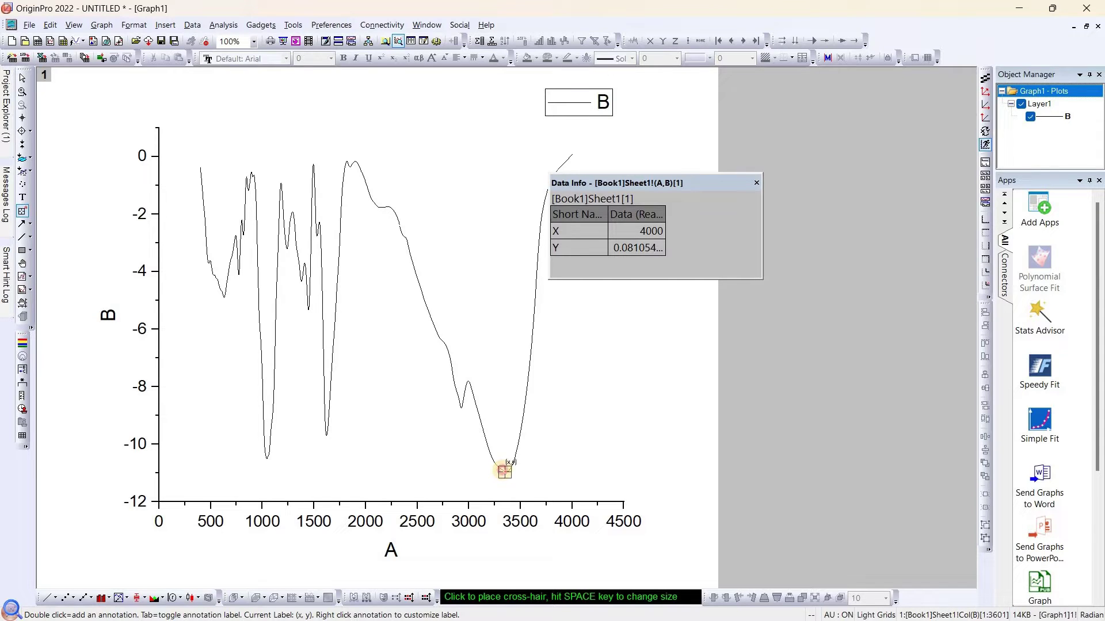
{"action": "left_click", "coordinate": [505, 472]}
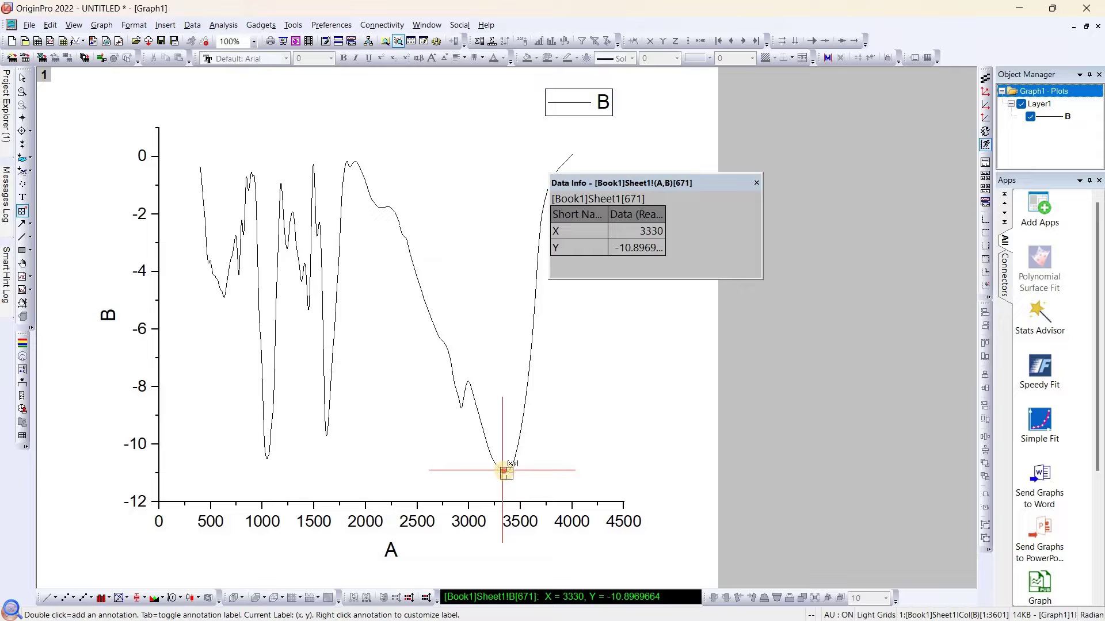
{"action": "left_click", "coordinate": [506, 473]}
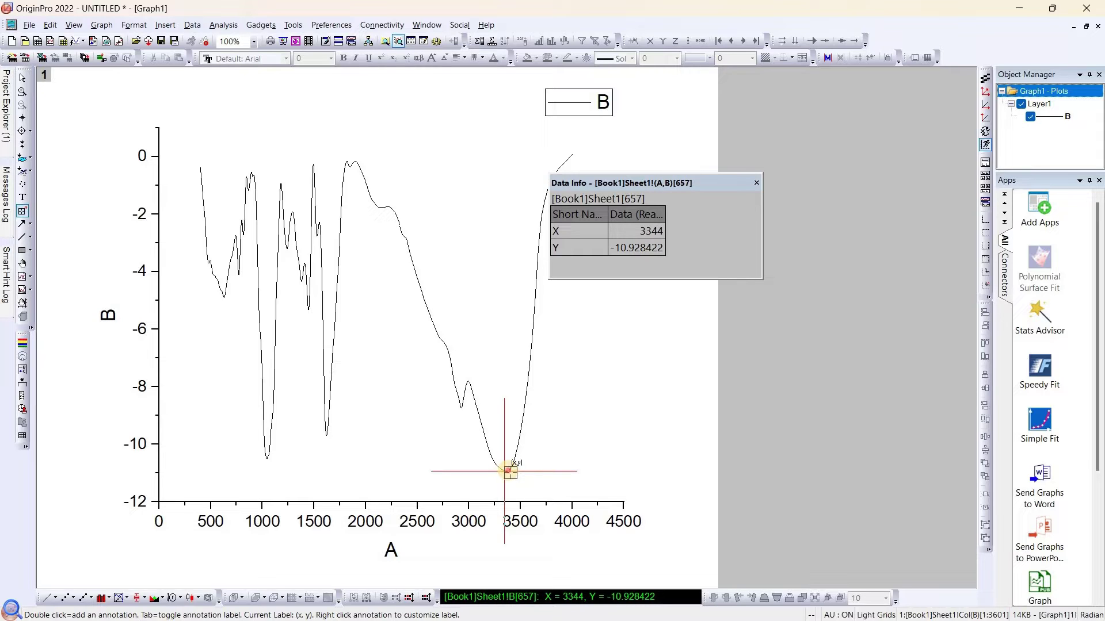
{"action": "left_click", "coordinate": [510, 471]}
{"action": "double_click", "coordinate": [511, 470]}
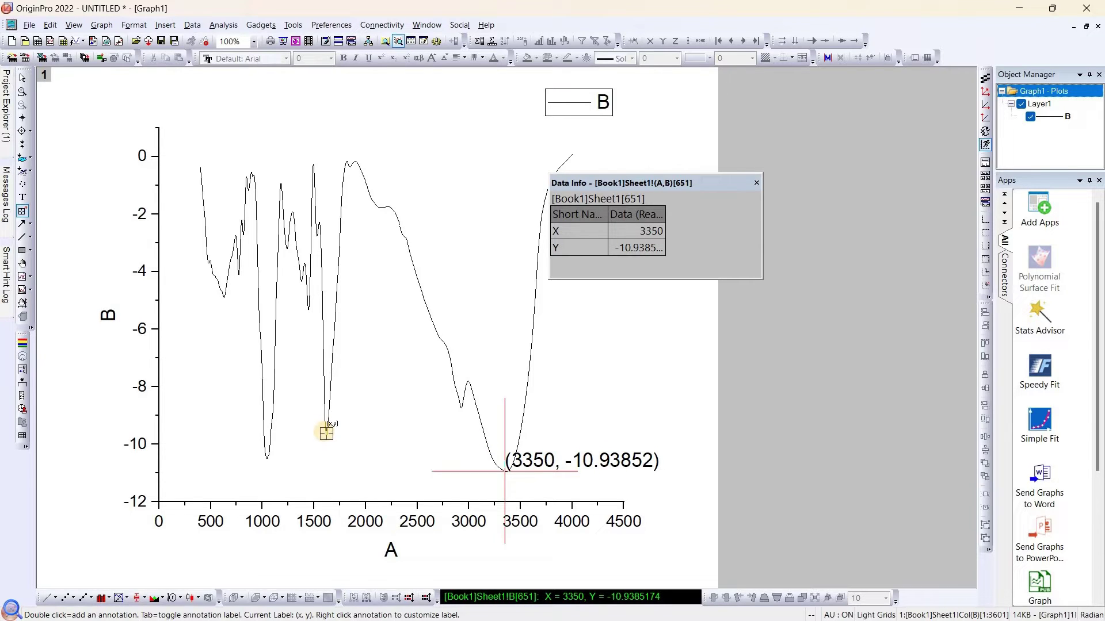
- Label the dips at (1614, -9.52377) and (1030, -10.32198), then close Data Info
{"action": "left_click", "coordinate": [326, 433]}
{"action": "double_click", "coordinate": [326, 432]}
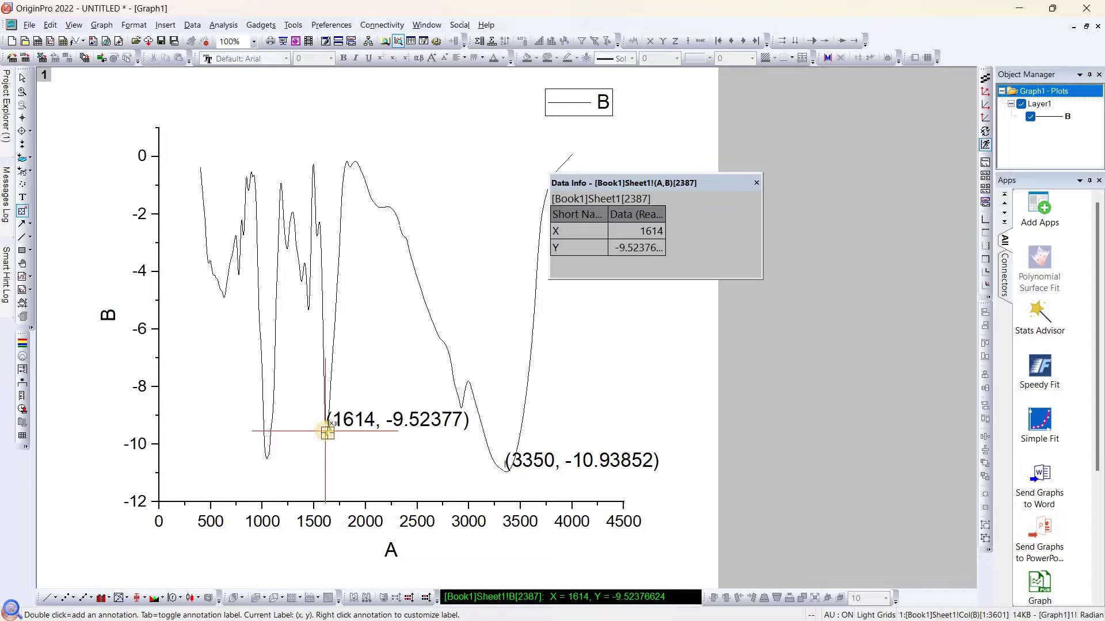
{"action": "left_click", "coordinate": [266, 455]}
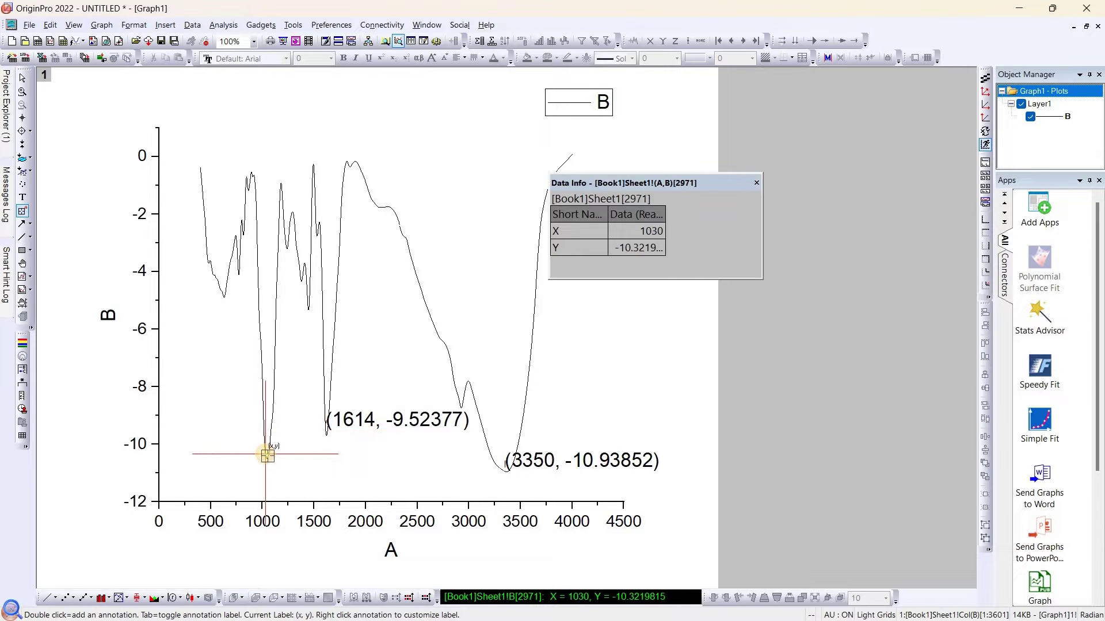
{"action": "double_click", "coordinate": [267, 455]}
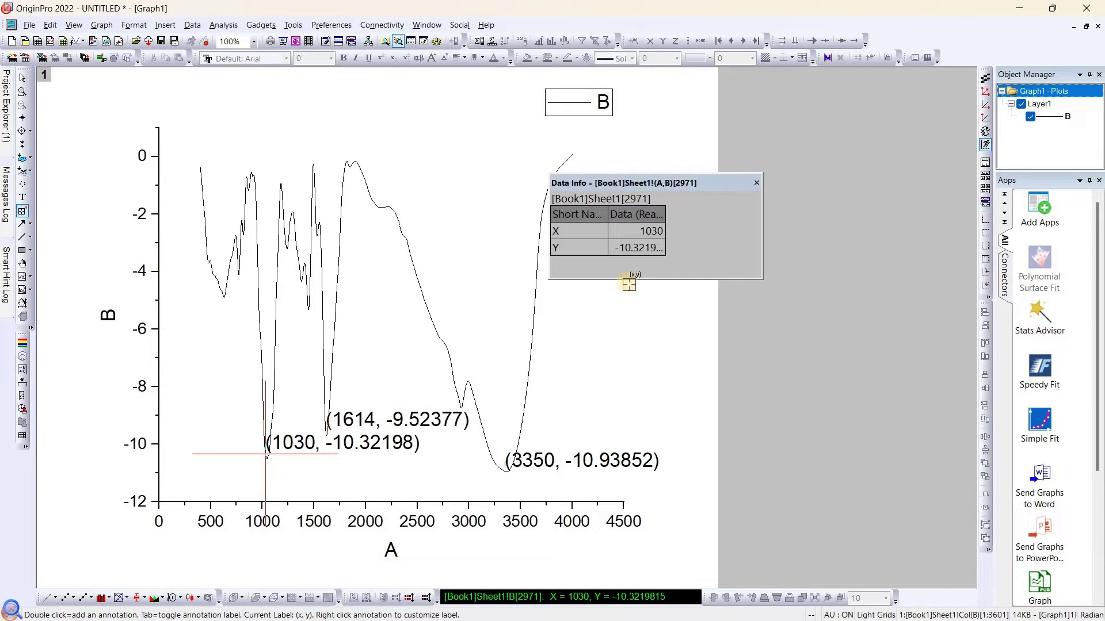
{"action": "left_click", "coordinate": [756, 182]}
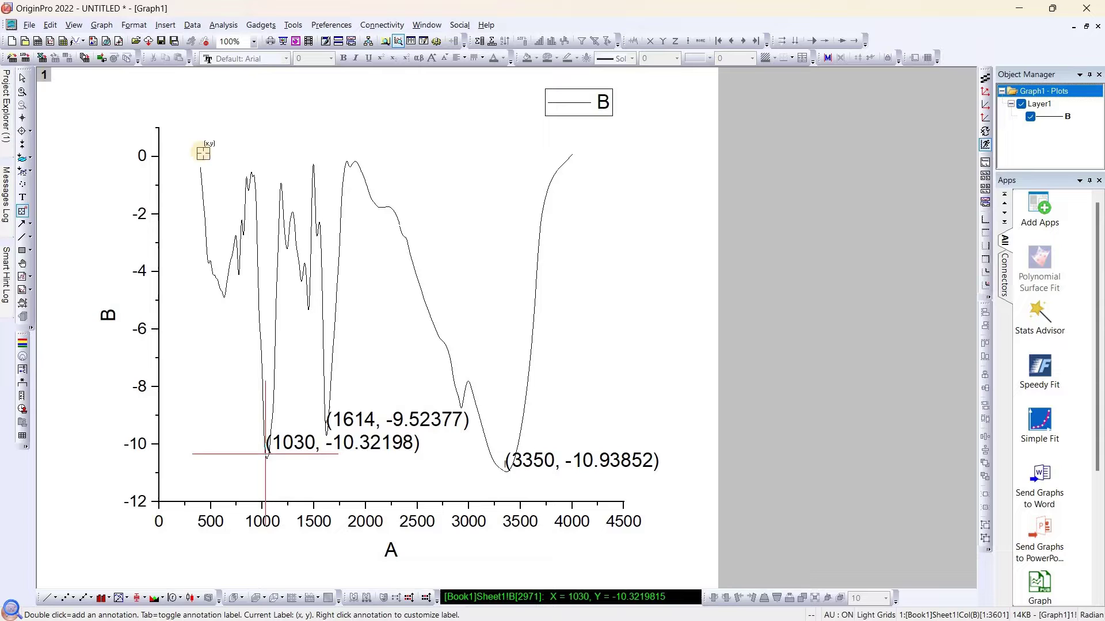
- Edit the 3350 label's text to drop the Y value, leaving just (3350)
{"action": "left_click", "coordinate": [24, 80]}
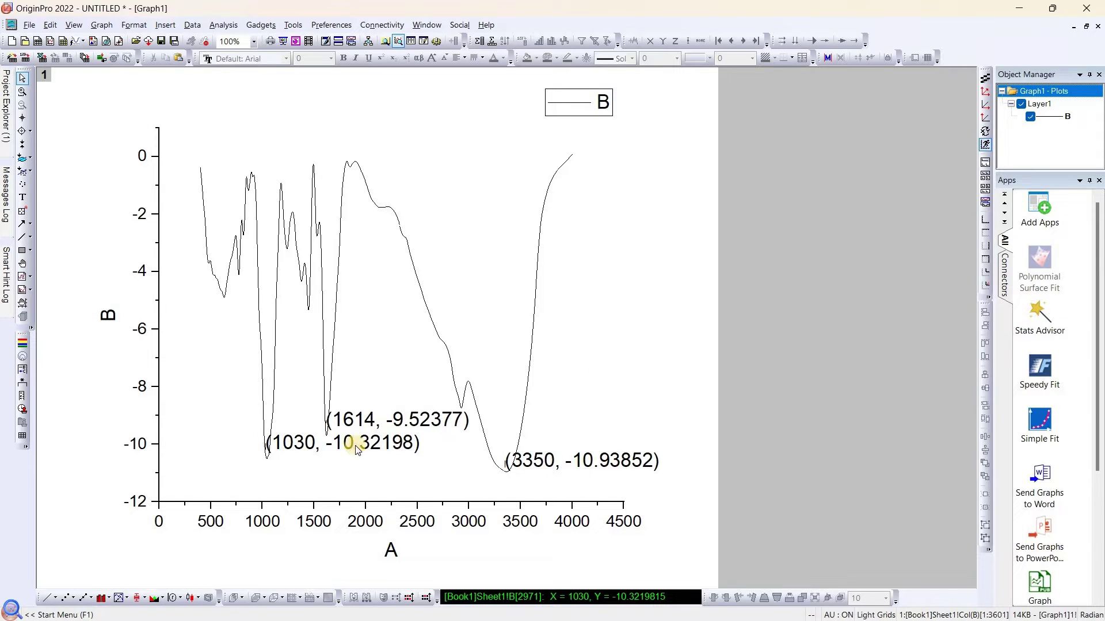
{"action": "double_click", "coordinate": [595, 459]}
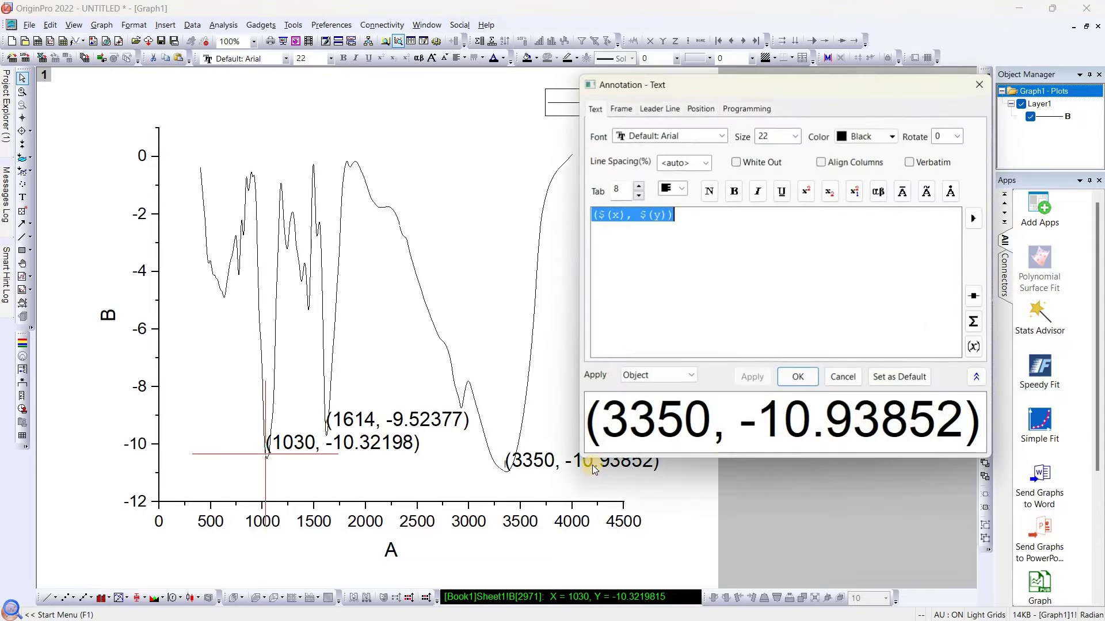
{"action": "left_click", "coordinate": [668, 215]}
{"action": "key", "text": "BackSpace"}
{"action": "key", "text": "BackSpace"}
{"action": "key", "text": "BackSpace"}
{"action": "key", "text": "BackSpace"}
{"action": "key", "text": "BackSpace"}
{"action": "key", "text": "BackSpace"}
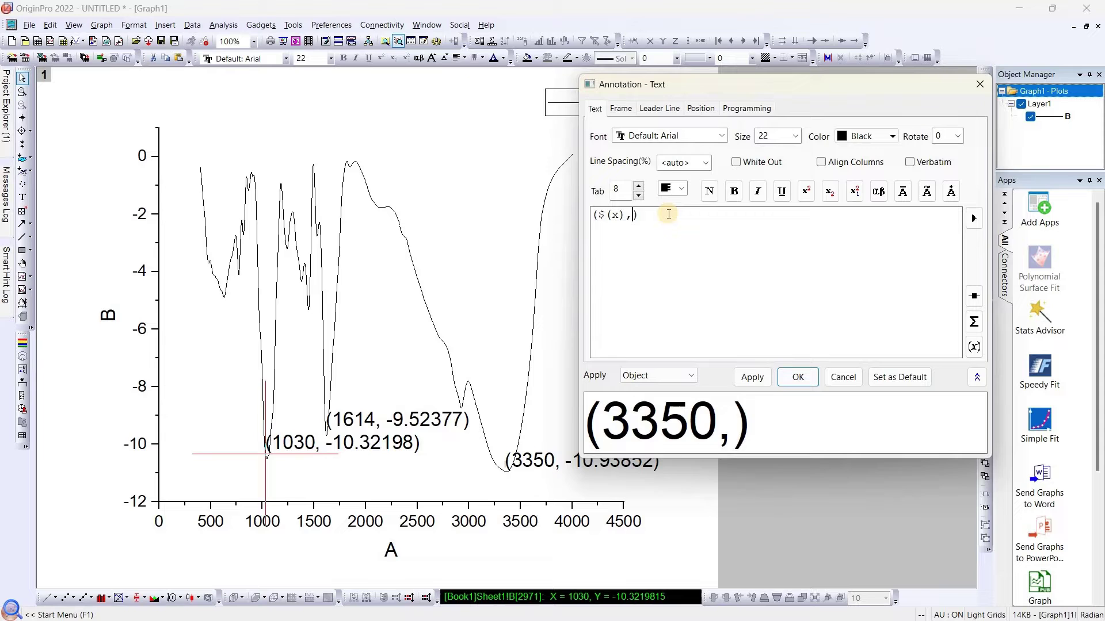
{"action": "left_click", "coordinate": [783, 378]}
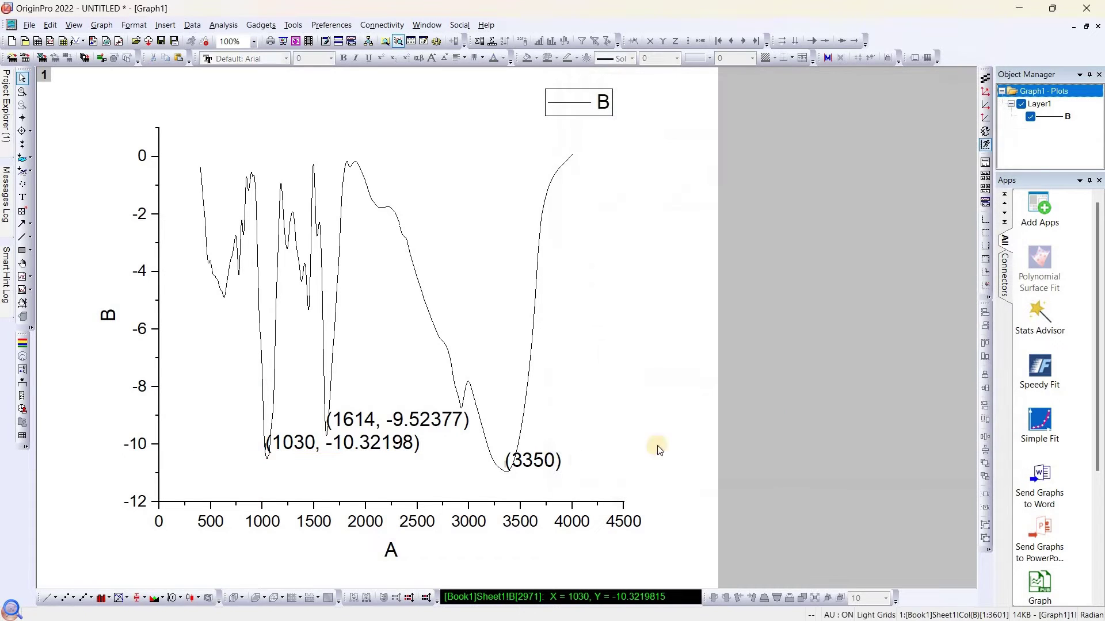
- Move the (3350) label just below the curve minimum and make it smaller
{"action": "left_click", "coordinate": [537, 464]}
{"action": "left_click", "coordinate": [515, 488]}
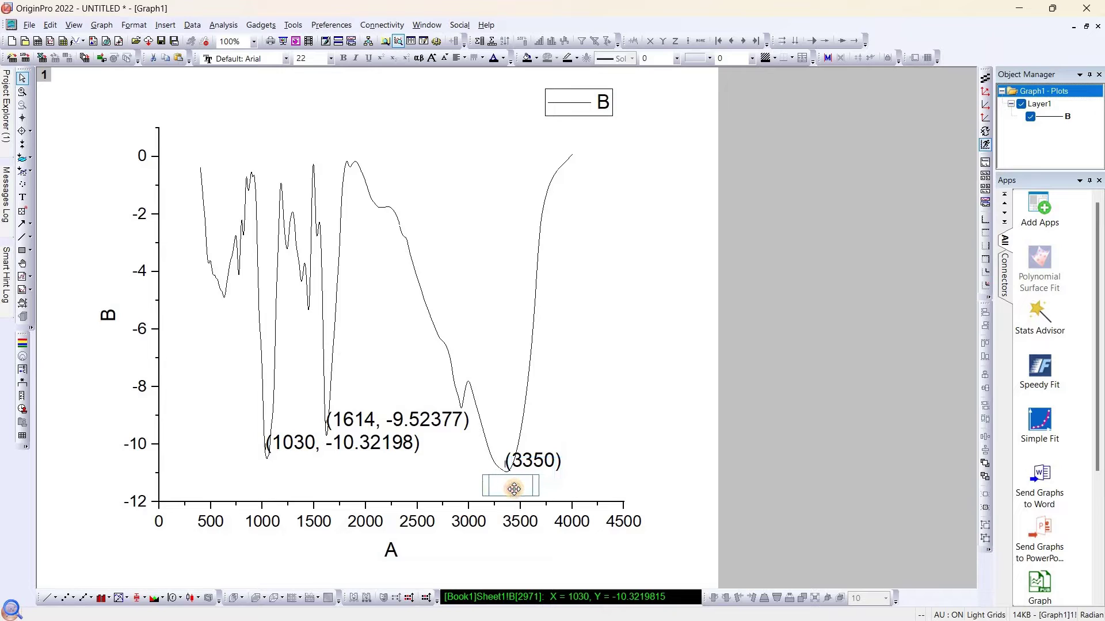
{"action": "left_click_drag", "start_coordinate": [512, 488], "coordinate": [513, 487]}
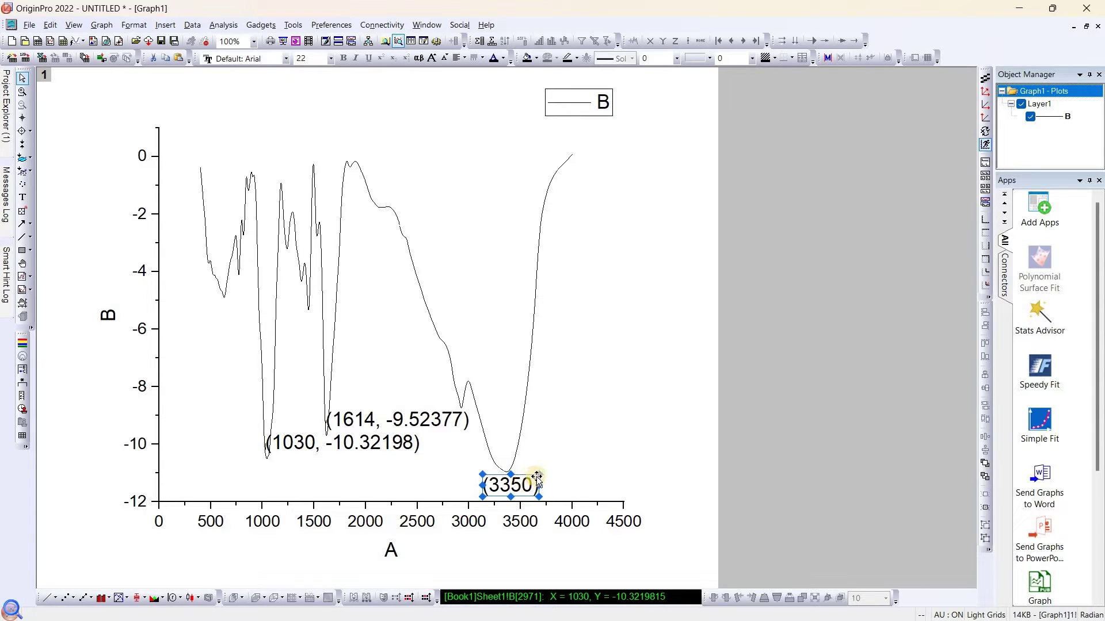
{"action": "left_click_drag", "start_coordinate": [536, 476], "coordinate": [528, 479]}
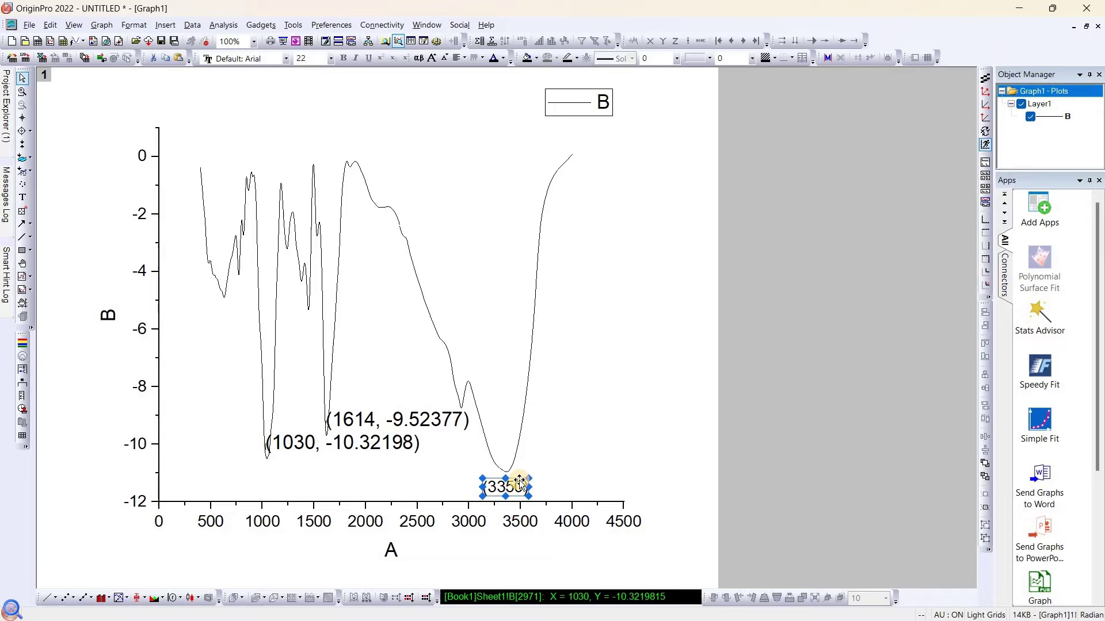
{"action": "left_click", "coordinate": [575, 465]}
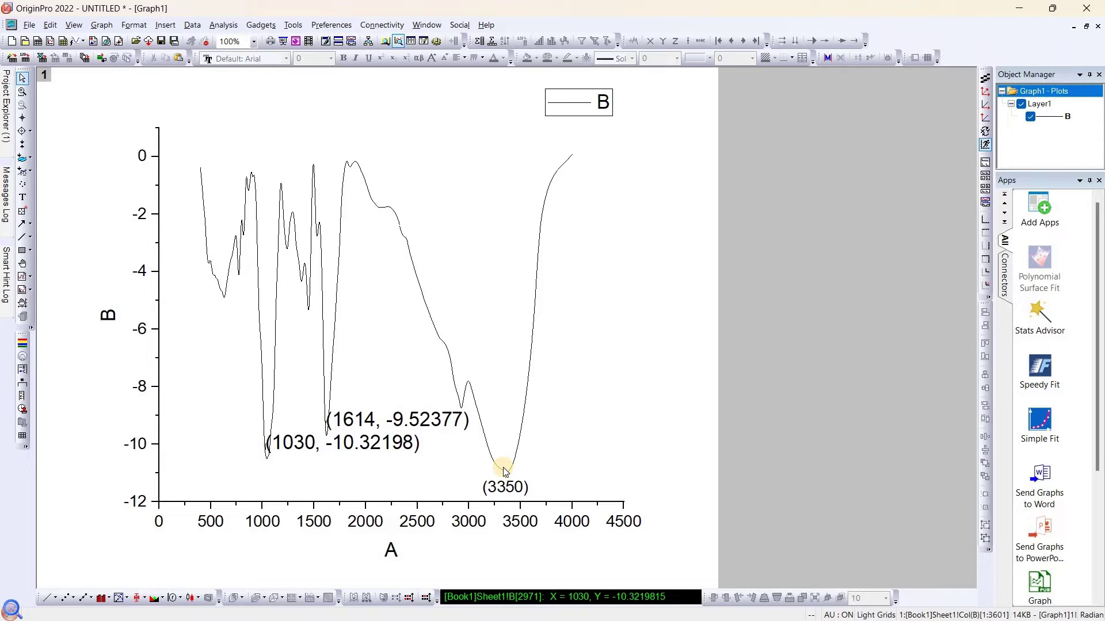
- Clear the coordinate labels and open the Peak Analyzer dialog
{"action": "left_click", "coordinate": [835, 222]}
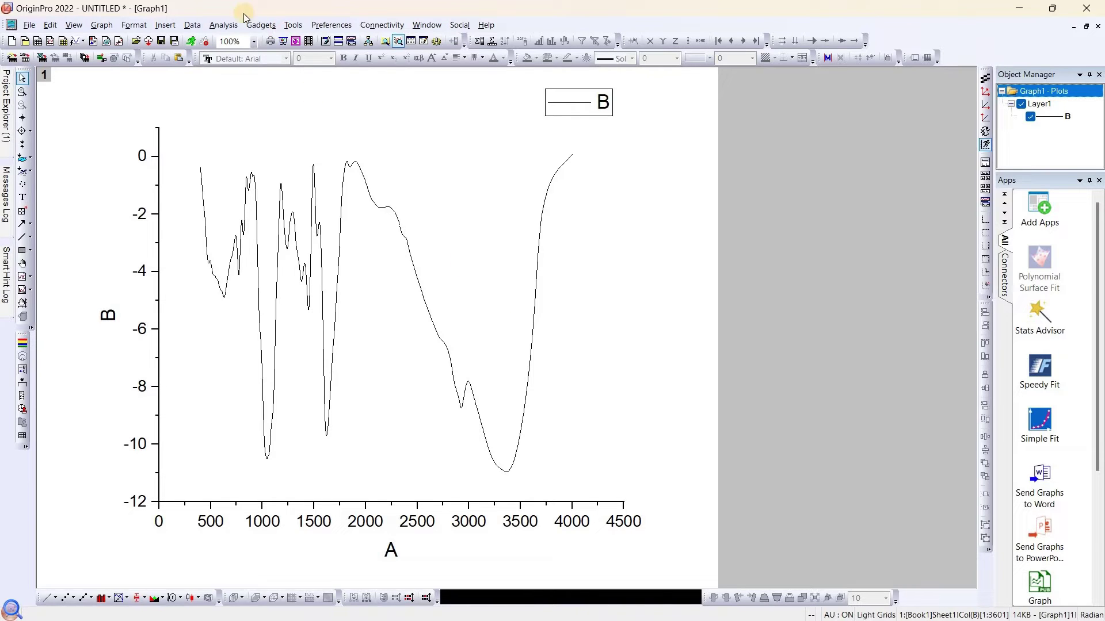
{"action": "left_click", "coordinate": [225, 26]}
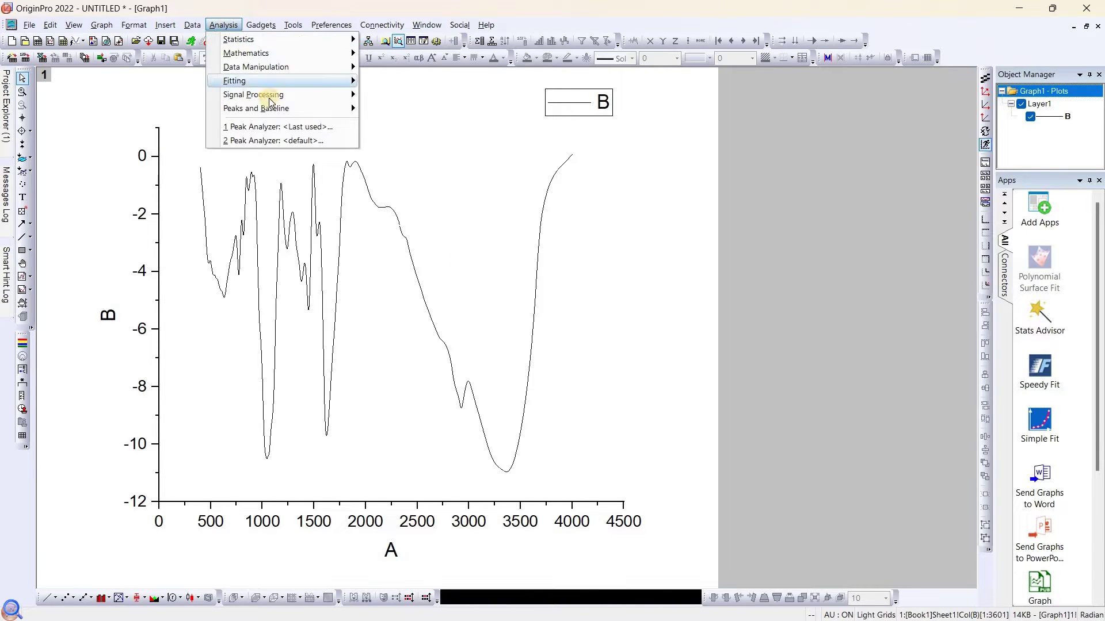
{"action": "mouse_move", "coordinate": [296, 114]}
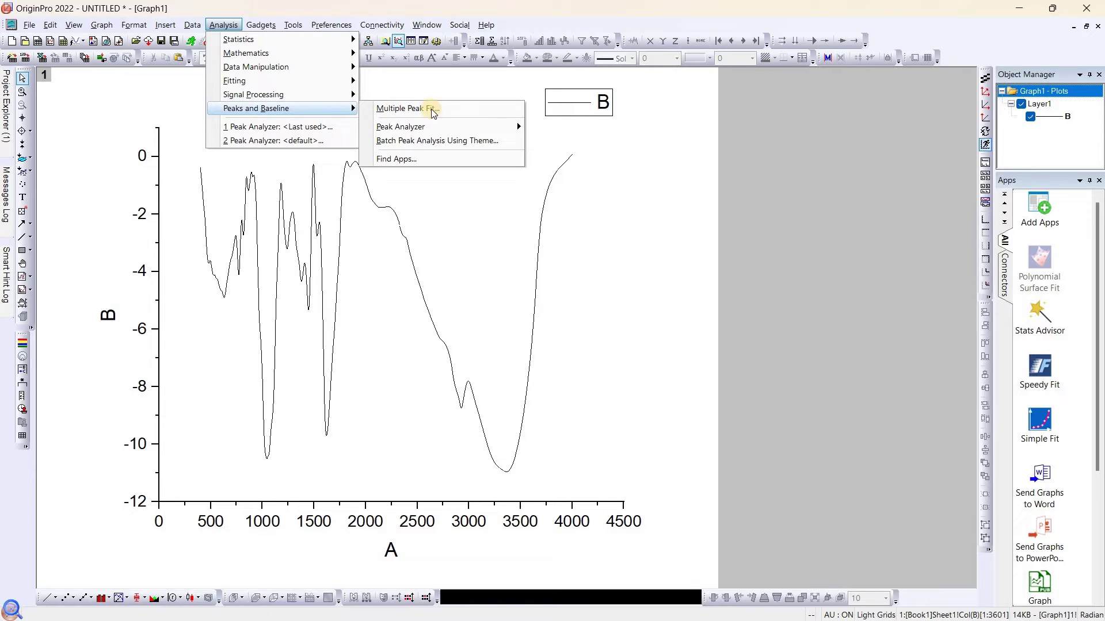
{"action": "mouse_move", "coordinate": [489, 128]}
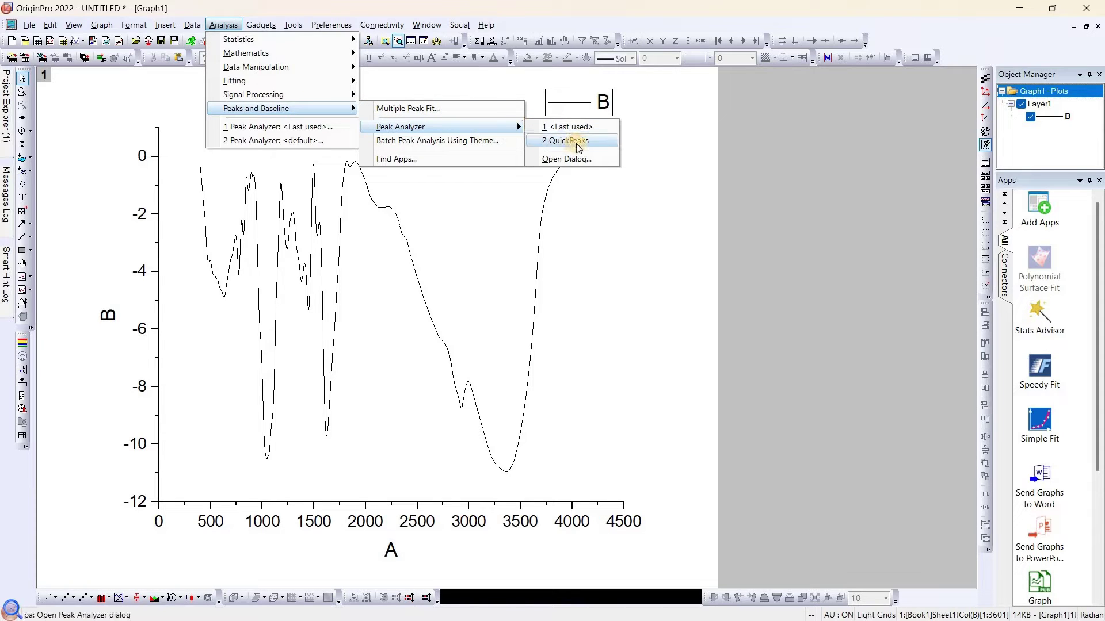
{"action": "left_click", "coordinate": [593, 160]}
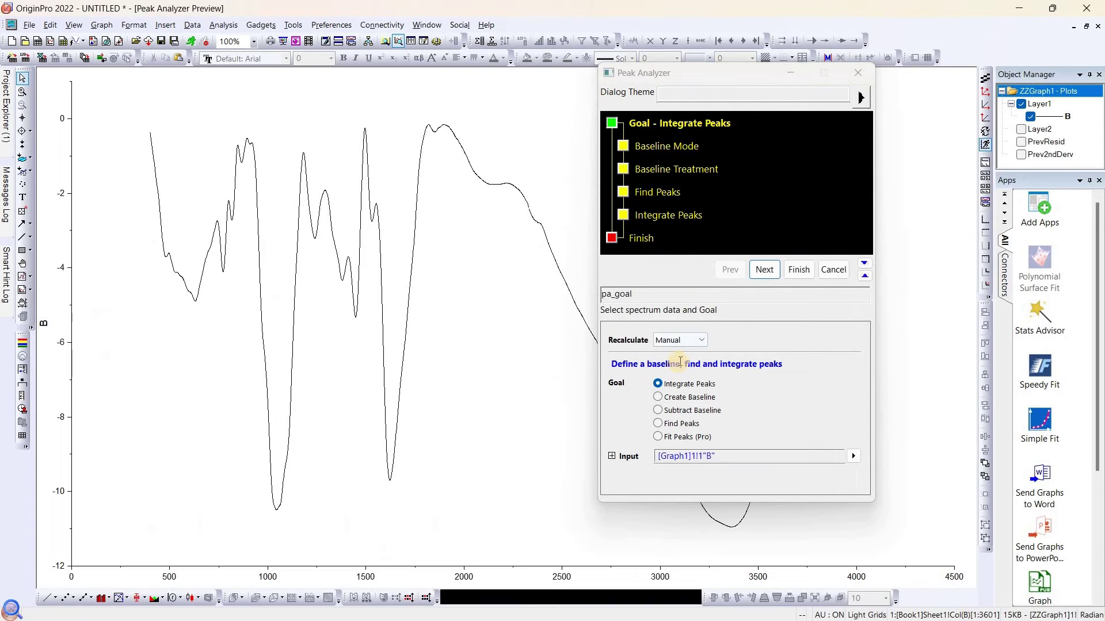
- Set the Peak Analyzer goal to Find Peaks with baseline mode None (Y=0)
{"action": "left_click", "coordinate": [657, 424]}
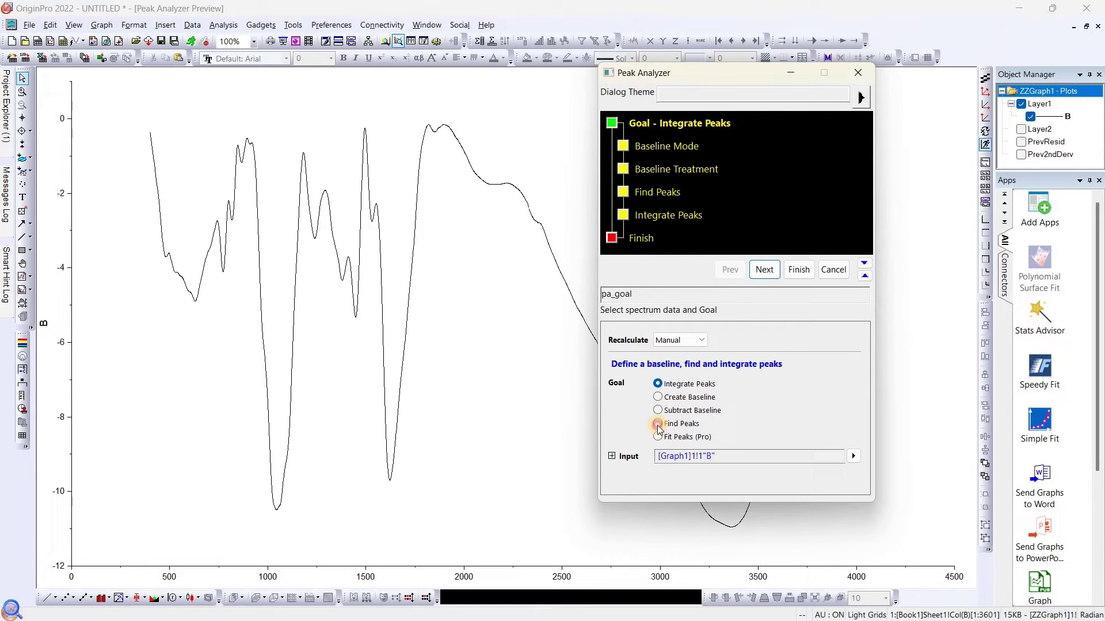
{"action": "left_click", "coordinate": [766, 271]}
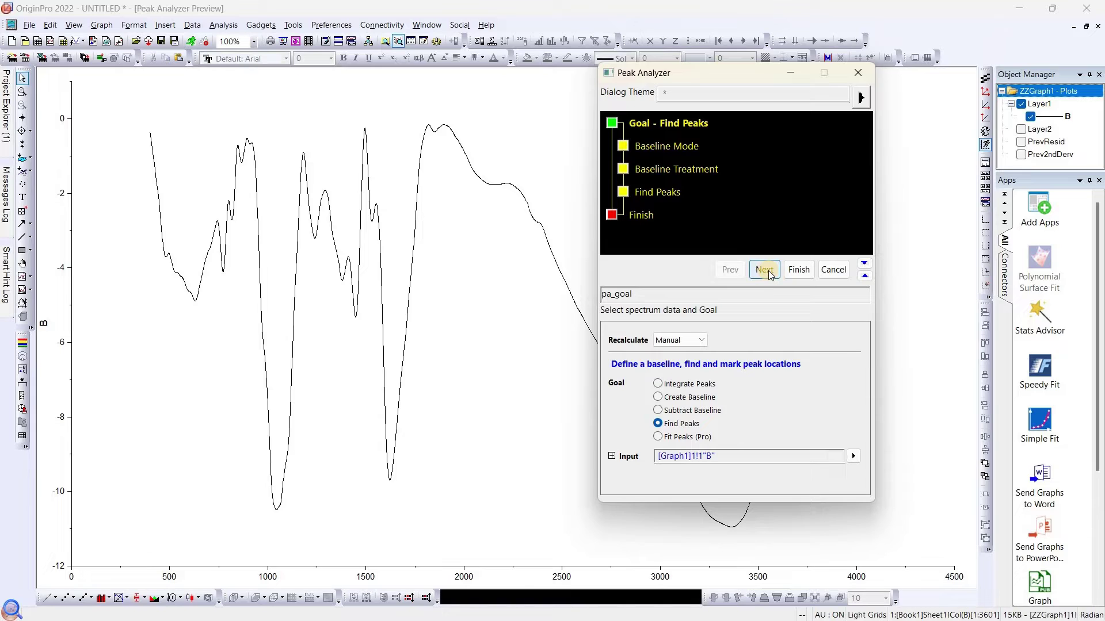
{"action": "left_click", "coordinate": [767, 270]}
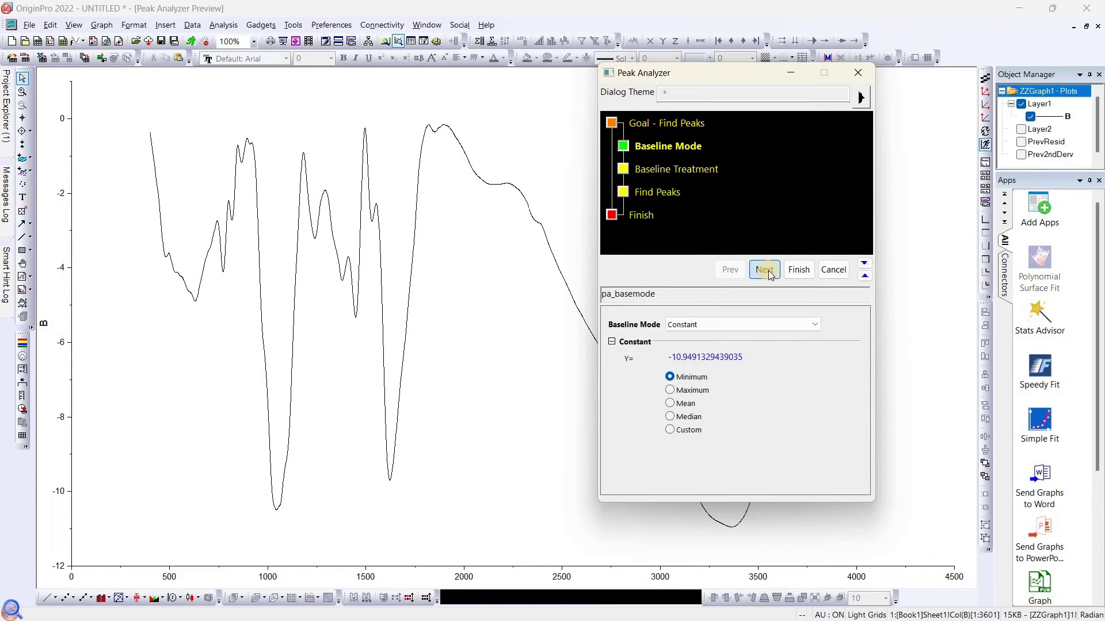
{"action": "left_click", "coordinate": [768, 323]}
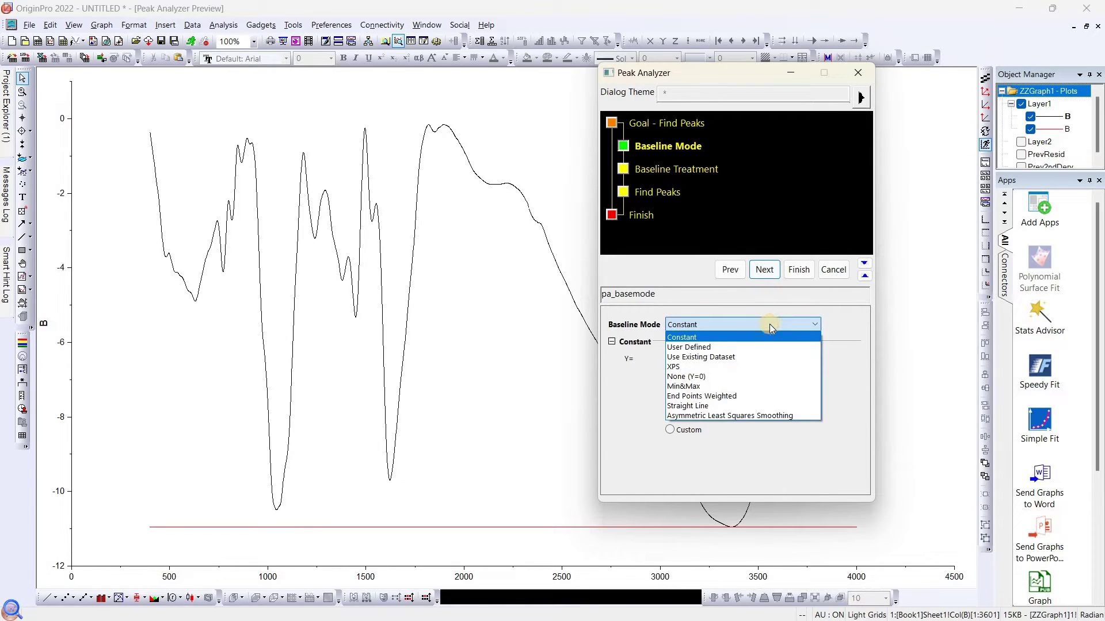
{"action": "left_click", "coordinate": [731, 377]}
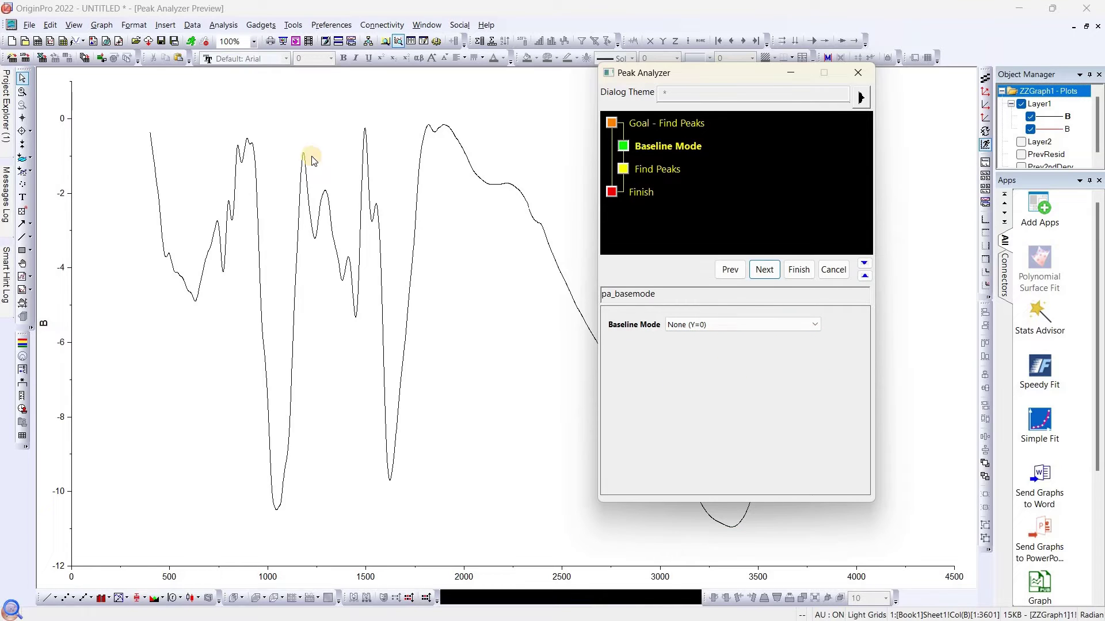
- Auto-find the 14 peaks, then disable Enable Auto Find and clear them all
{"action": "left_click", "coordinate": [762, 272]}
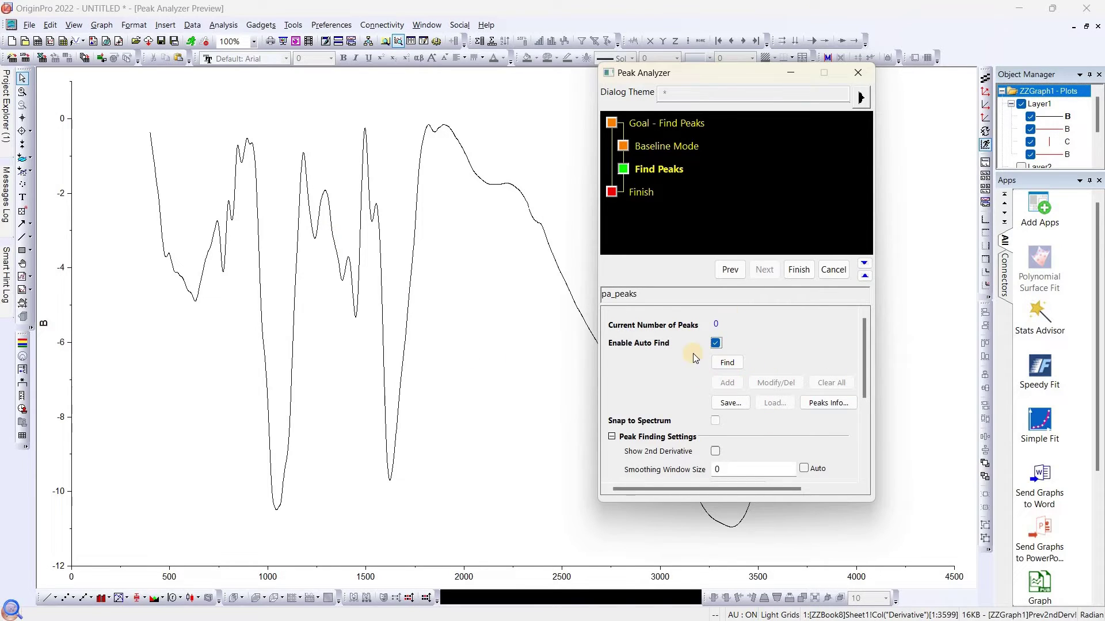
{"action": "left_click", "coordinate": [725, 363]}
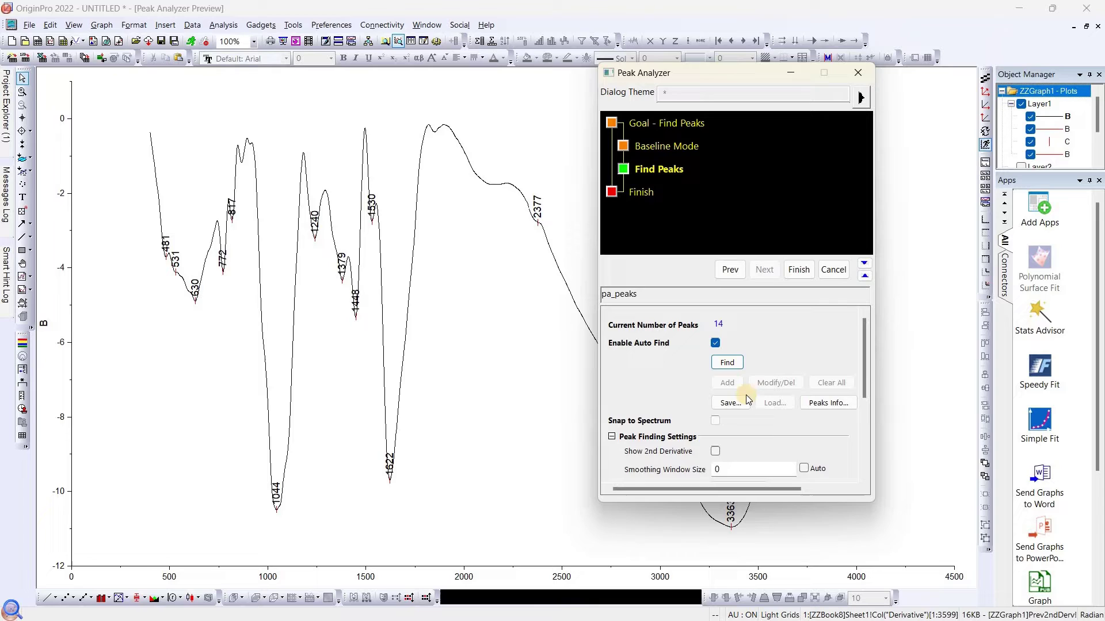
{"action": "left_click", "coordinate": [716, 343]}
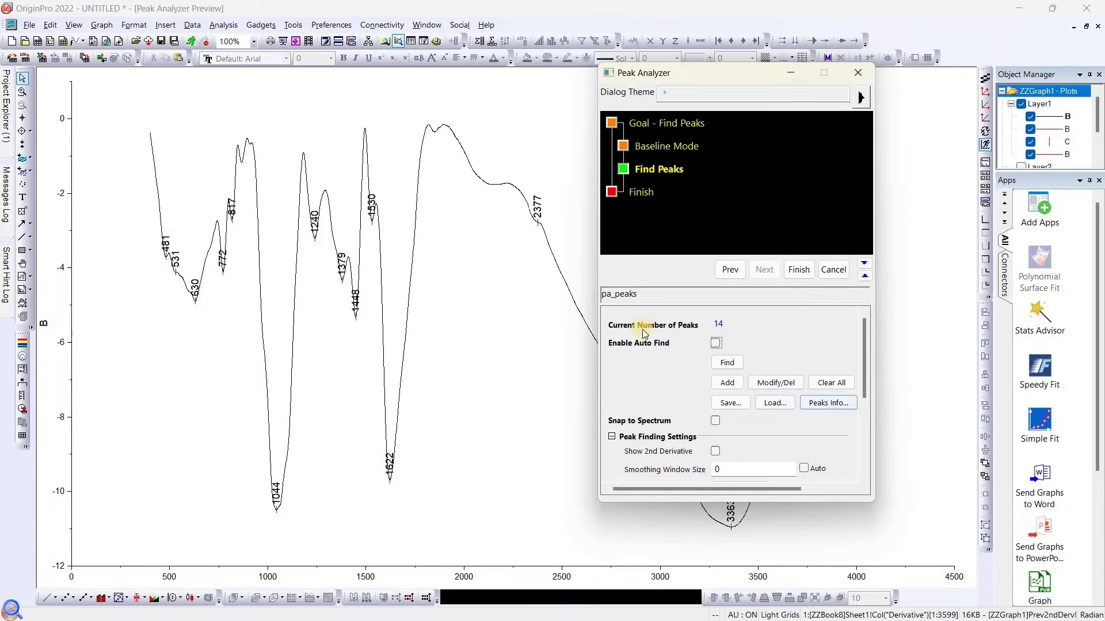
{"action": "left_click", "coordinate": [830, 382]}
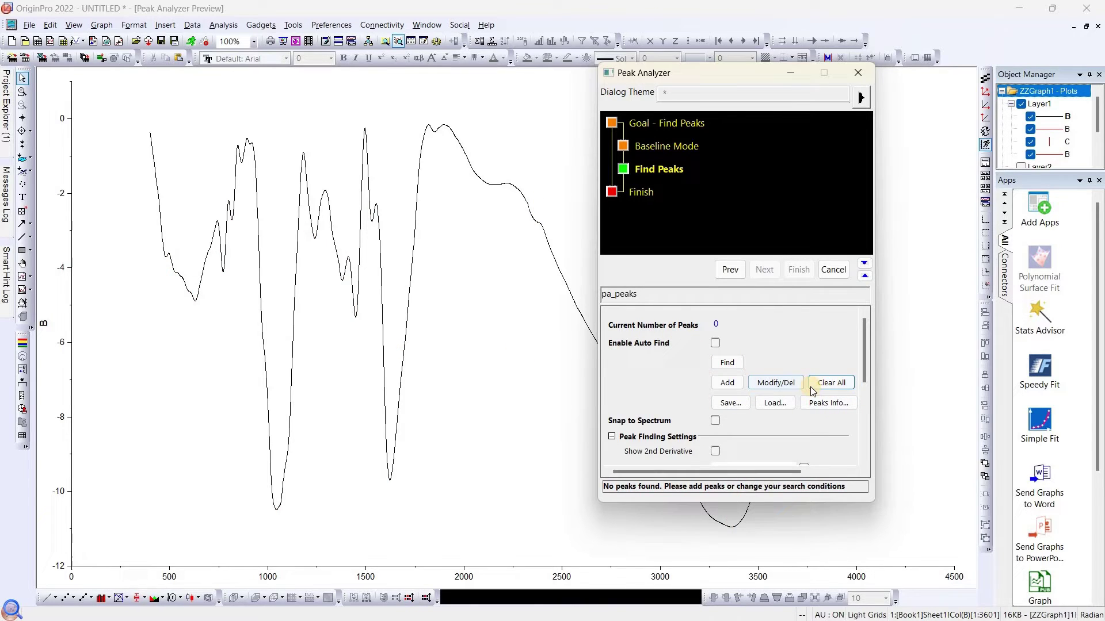
{"action": "left_click", "coordinate": [728, 383]}
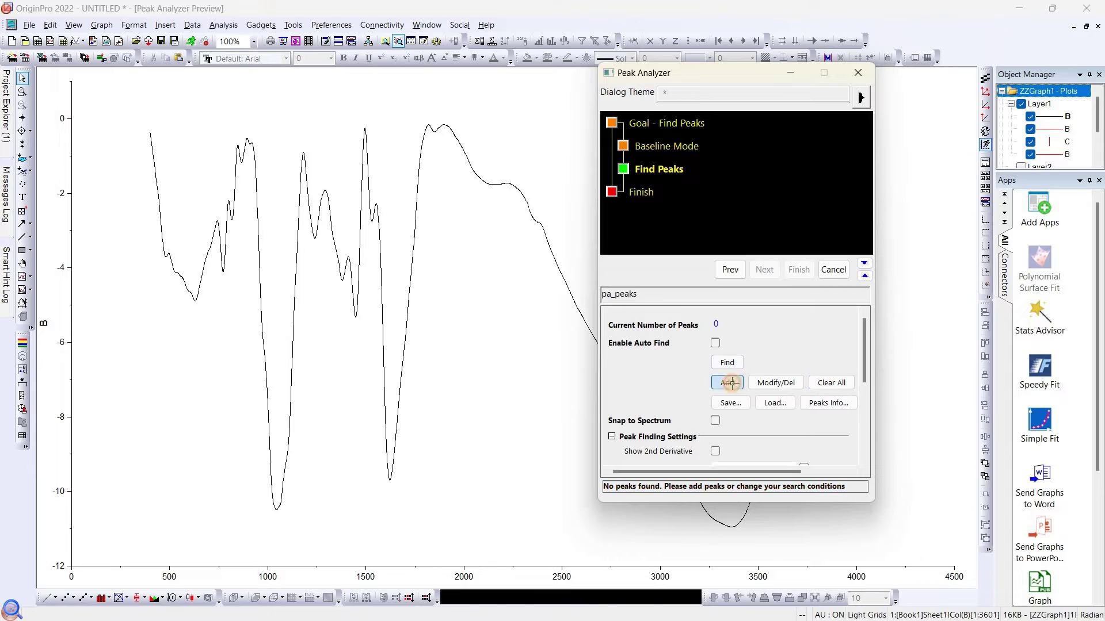
- Add the minima near 3365, 1622 and 1047 as peaks and finish the analysis
{"action": "double_click", "coordinate": [730, 526]}
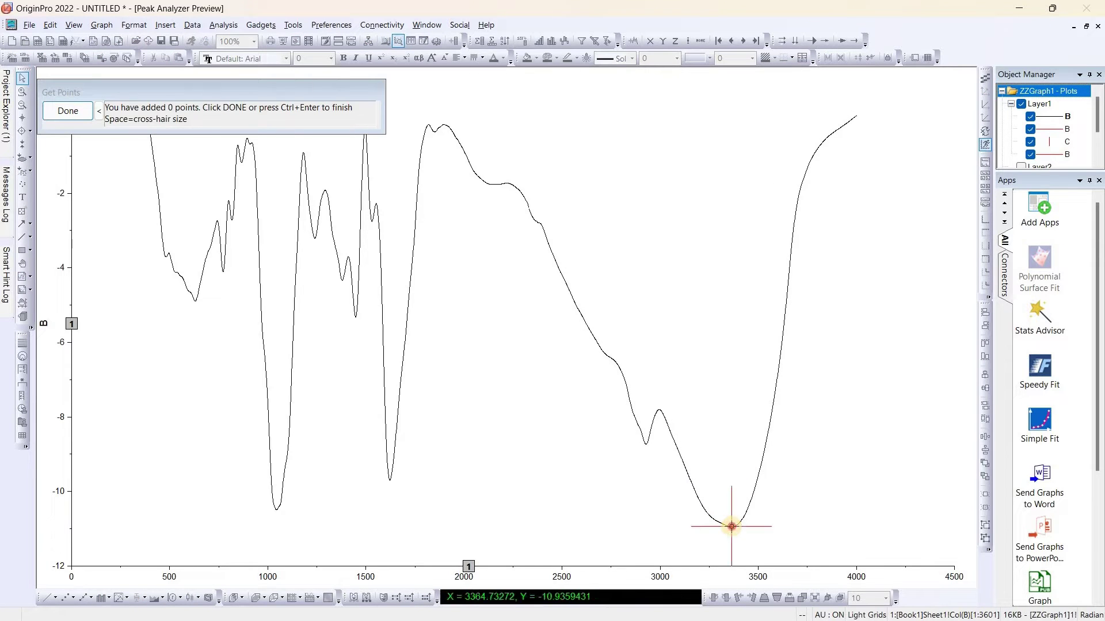
{"action": "double_click", "coordinate": [389, 478]}
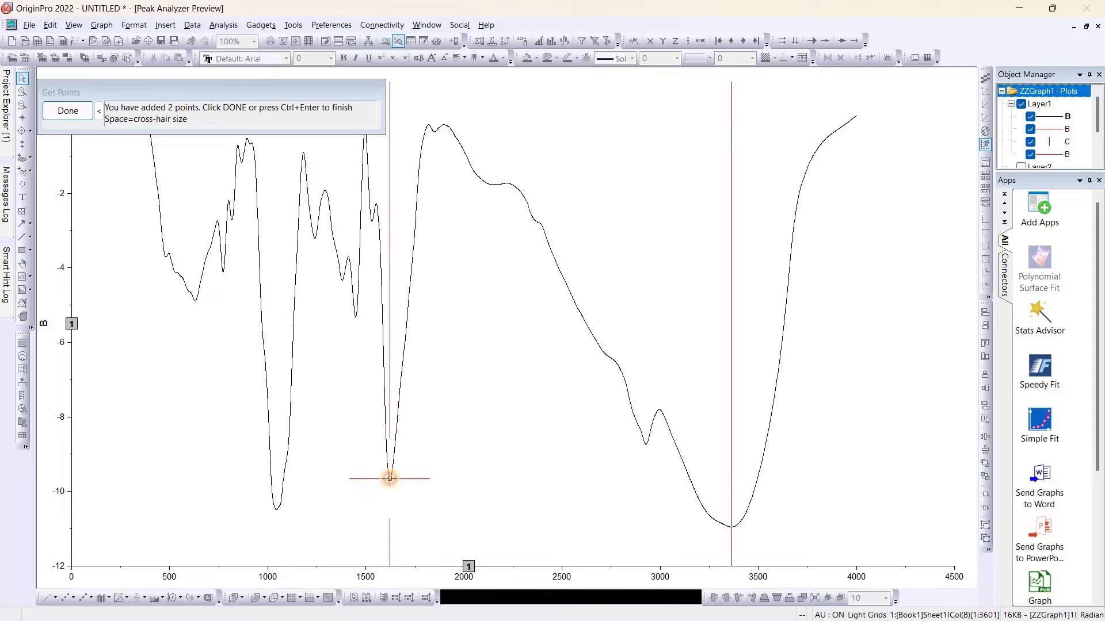
{"action": "double_click", "coordinate": [277, 509]}
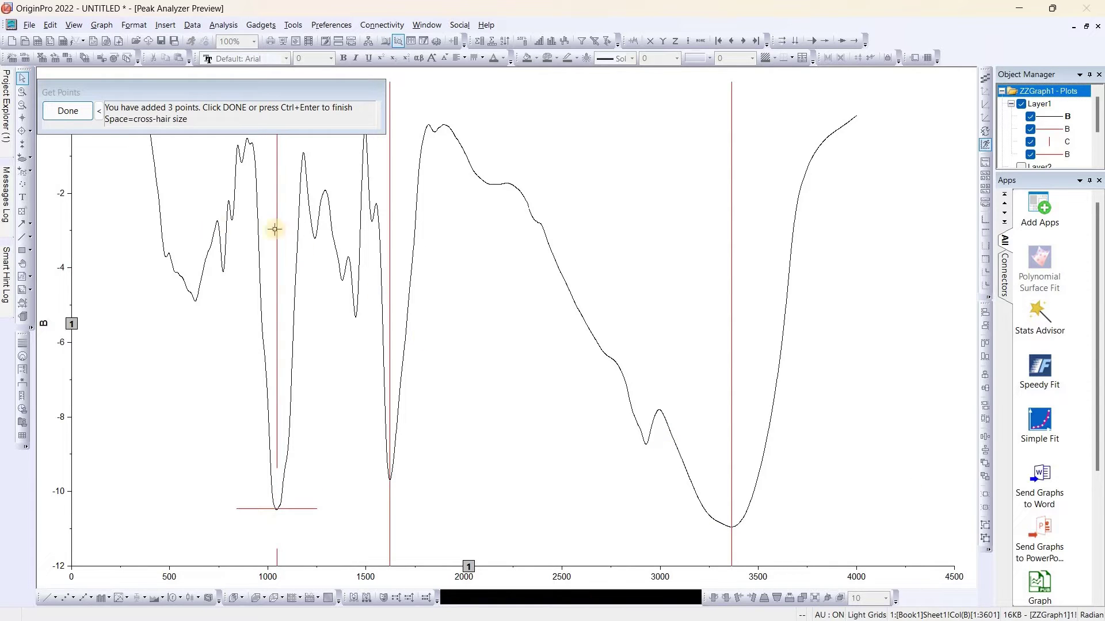
{"action": "left_click", "coordinate": [57, 118]}
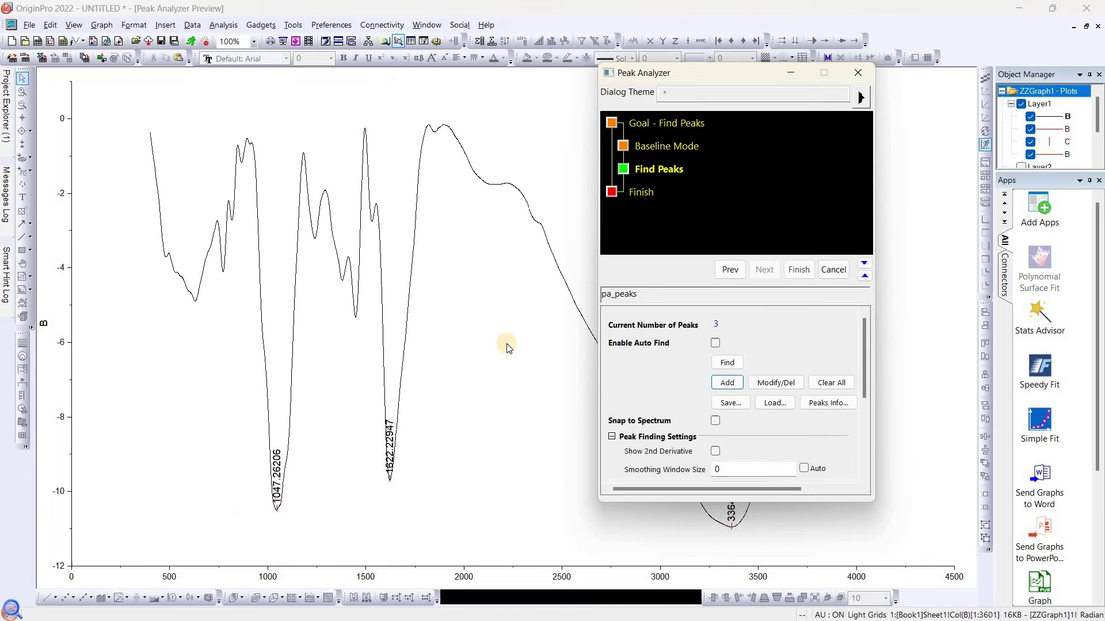
{"action": "left_click_drag", "start_coordinate": [755, 74], "coordinate": [761, 57]}
{"action": "mouse_move", "coordinate": [872, 374]}
{"action": "left_mouse_down"}
{"action": "mouse_move", "coordinate": [875, 416]}
{"action": "mouse_move", "coordinate": [876, 361]}
{"action": "mouse_move", "coordinate": [872, 377]}
{"action": "left_mouse_up"}
{"action": "left_click", "coordinate": [807, 253]}
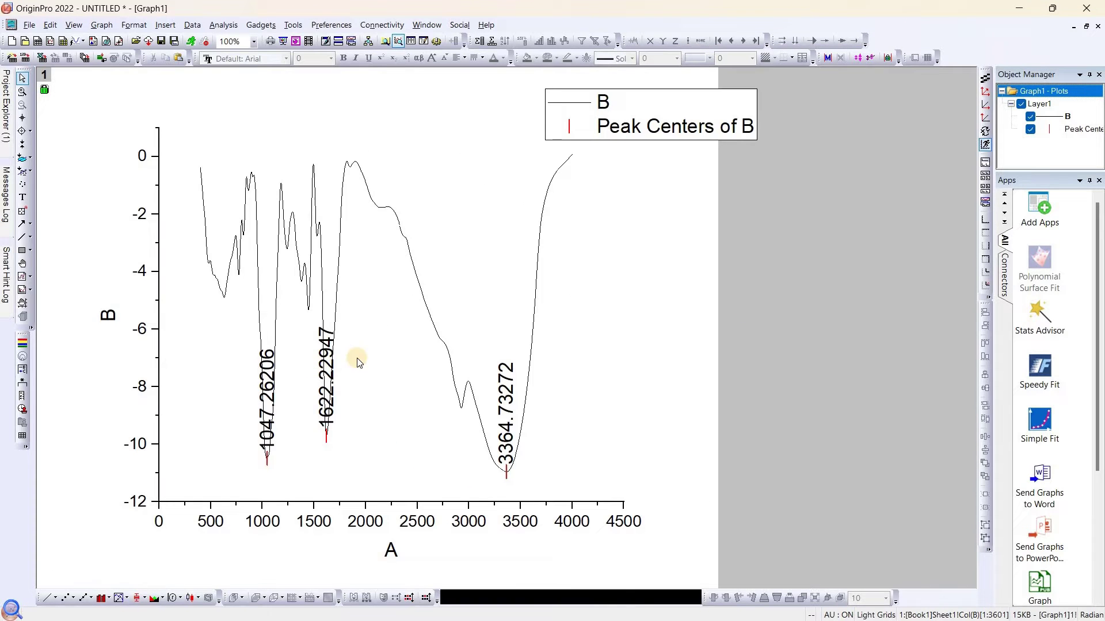
- Set the peak-centre label position to Below and apply it
{"action": "double_click", "coordinate": [325, 397]}
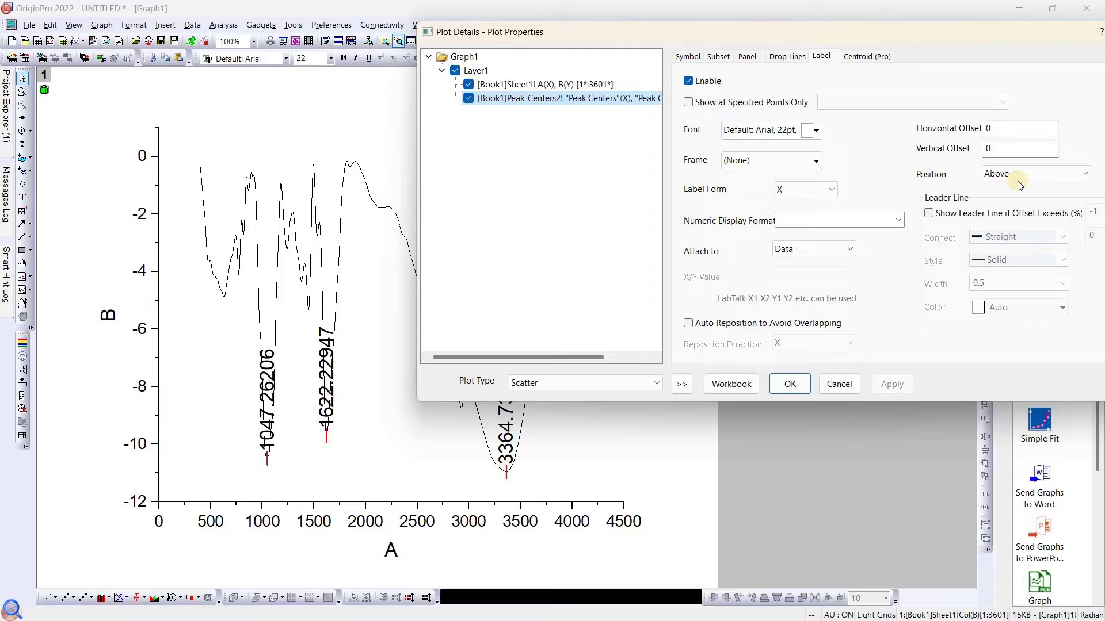
{"action": "left_click", "coordinate": [1042, 174]}
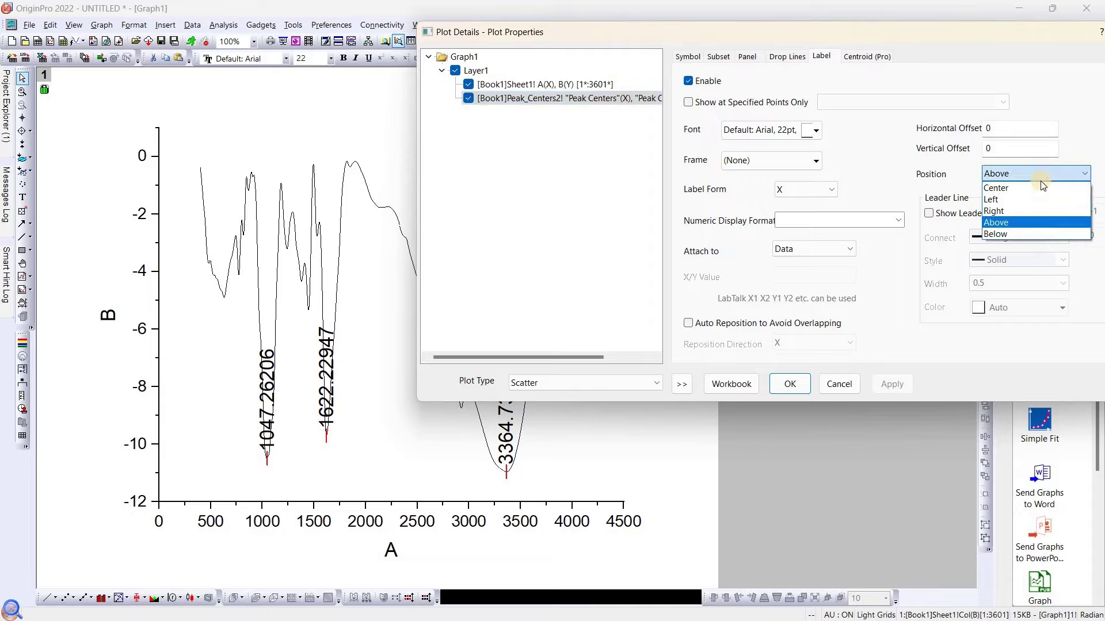
{"action": "left_click", "coordinate": [1026, 222]}
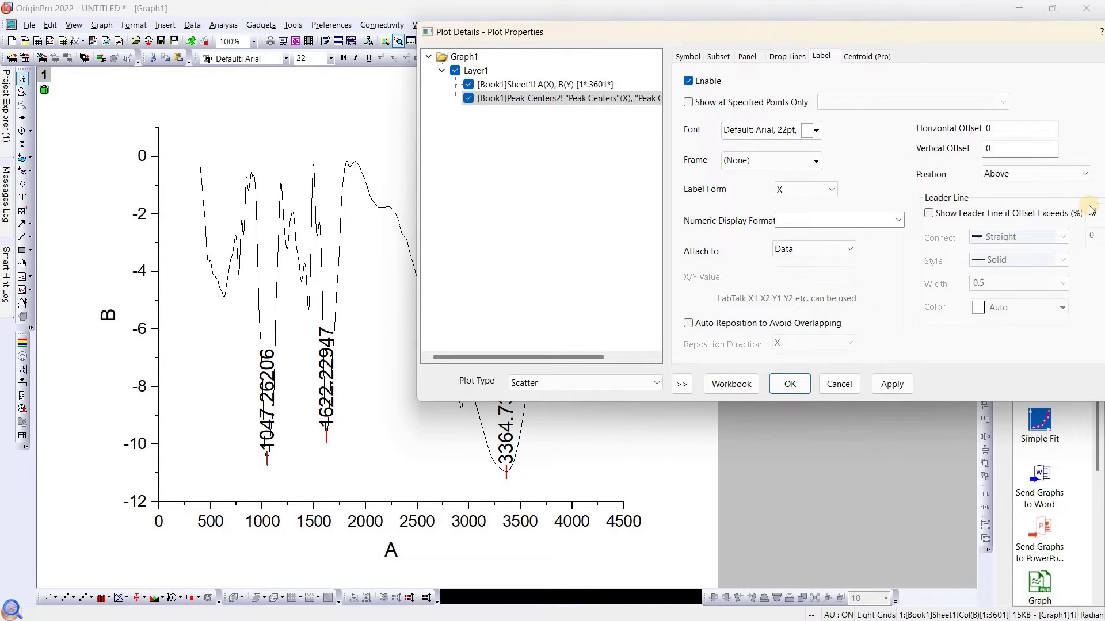
{"action": "left_click", "coordinate": [1030, 174]}
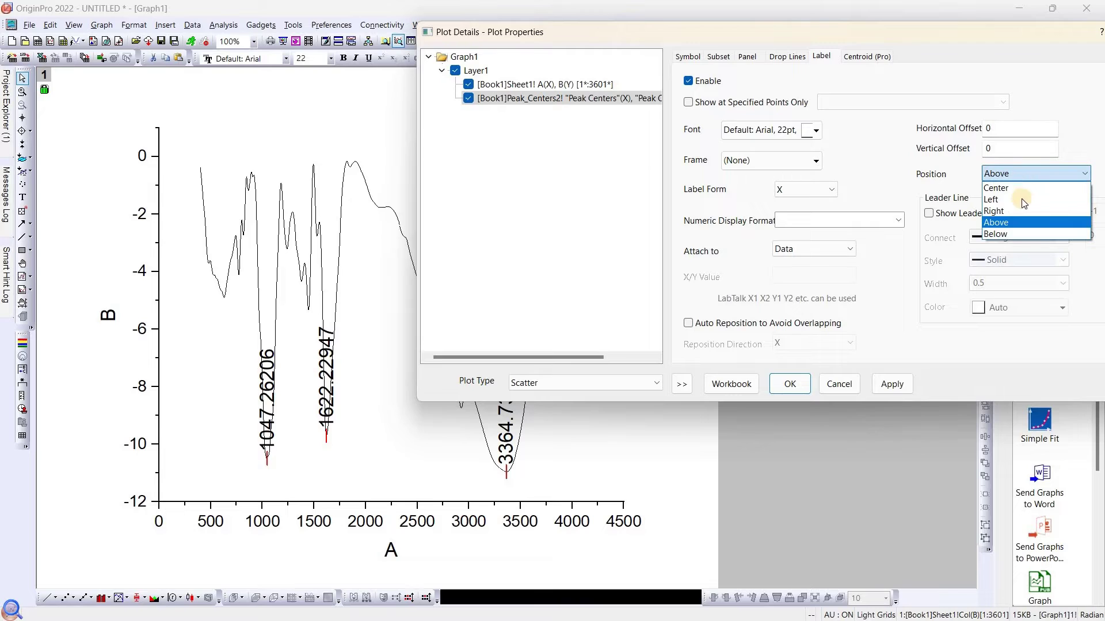
{"action": "left_click", "coordinate": [1016, 234]}
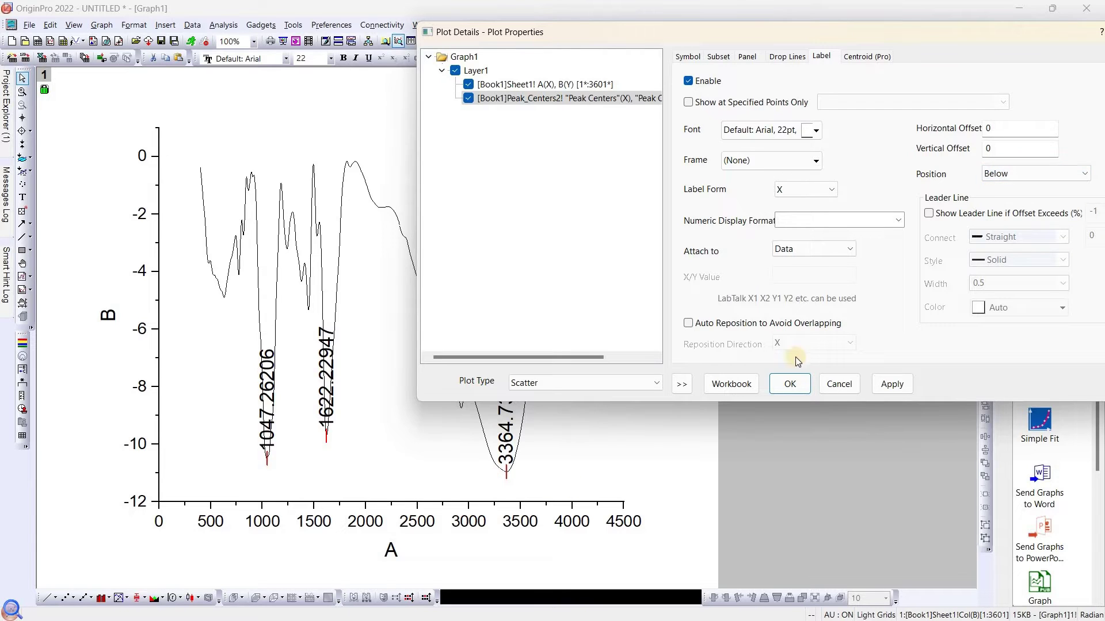
{"action": "left_click", "coordinate": [896, 386]}
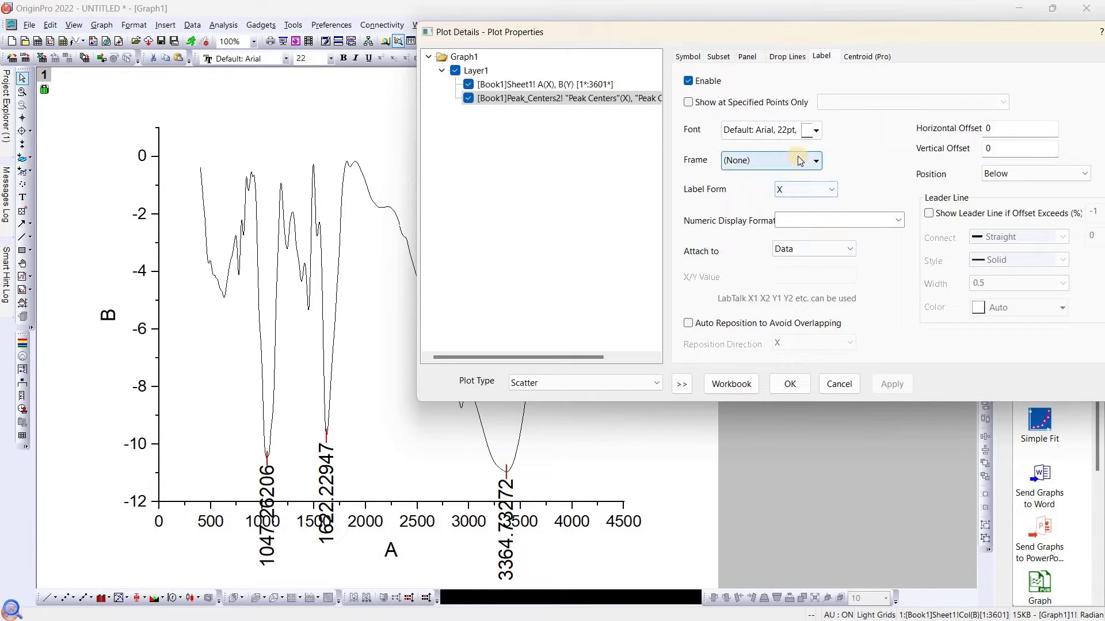
- Give the peak labels the #5 numeric display format and confirm
{"action": "left_click", "coordinate": [837, 220]}
{"action": "type", "text": "#5"}
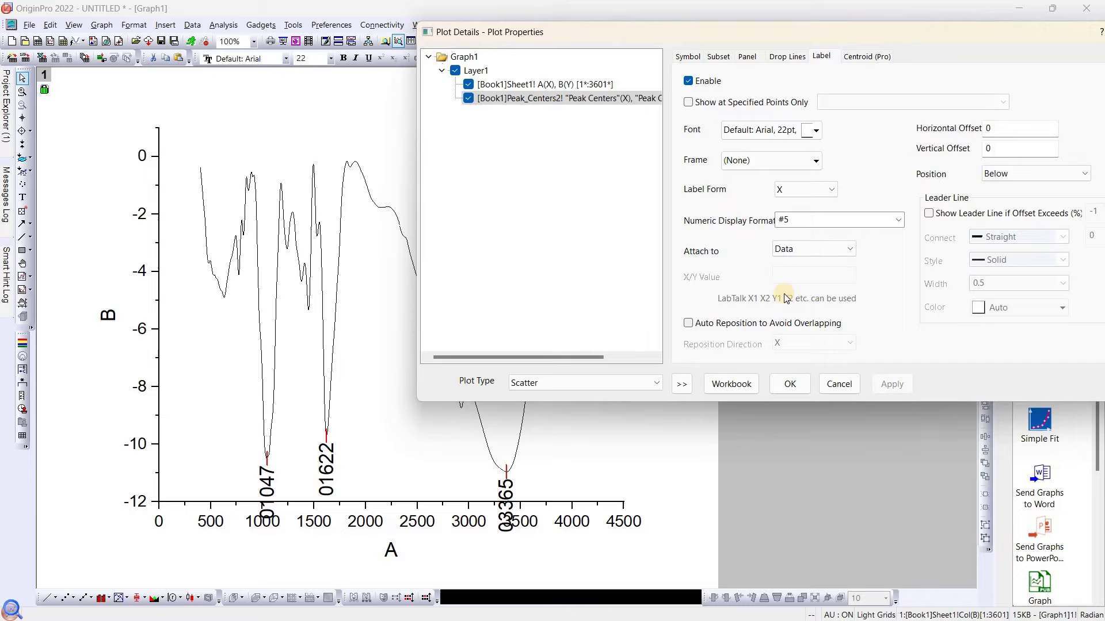
{"action": "left_click", "coordinate": [899, 221]}
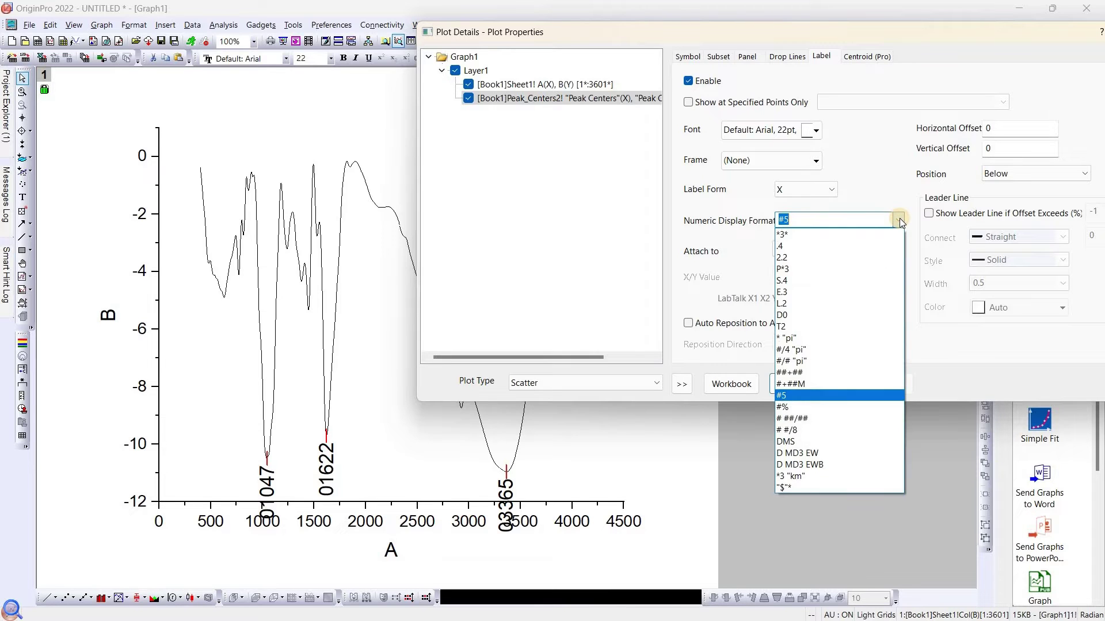
{"action": "left_click", "coordinate": [796, 395]}
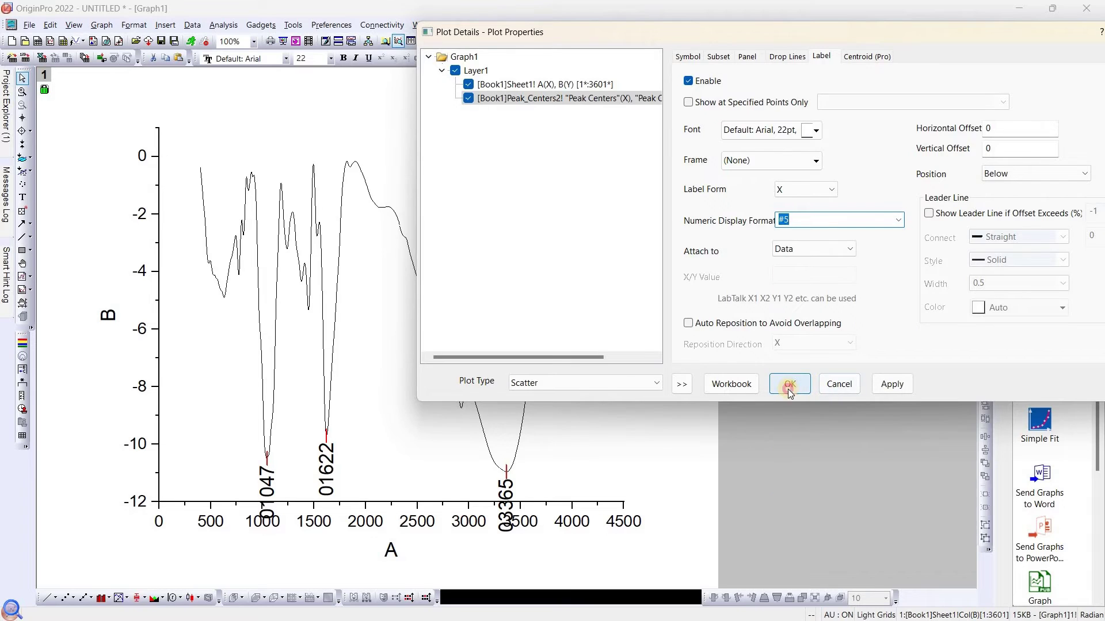
{"action": "left_click", "coordinate": [787, 385]}
{"action": "left_click", "coordinate": [506, 532]}
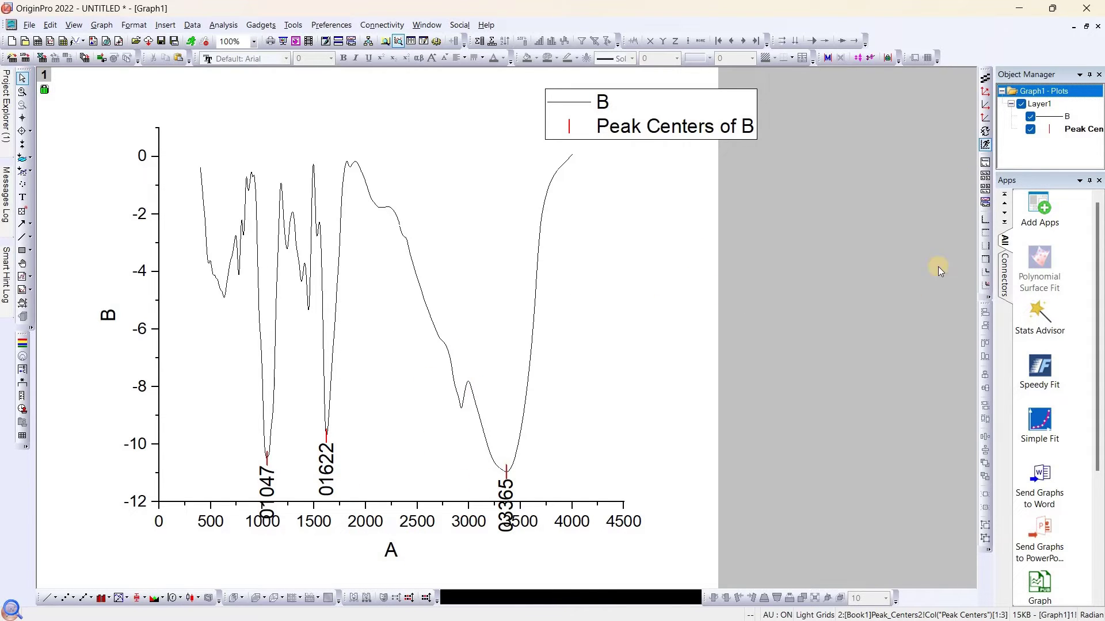
- Delete the peak-labelled Graph1 and plot Book1's column B against A as a line graph
{"action": "left_click", "coordinate": [1084, 26]}
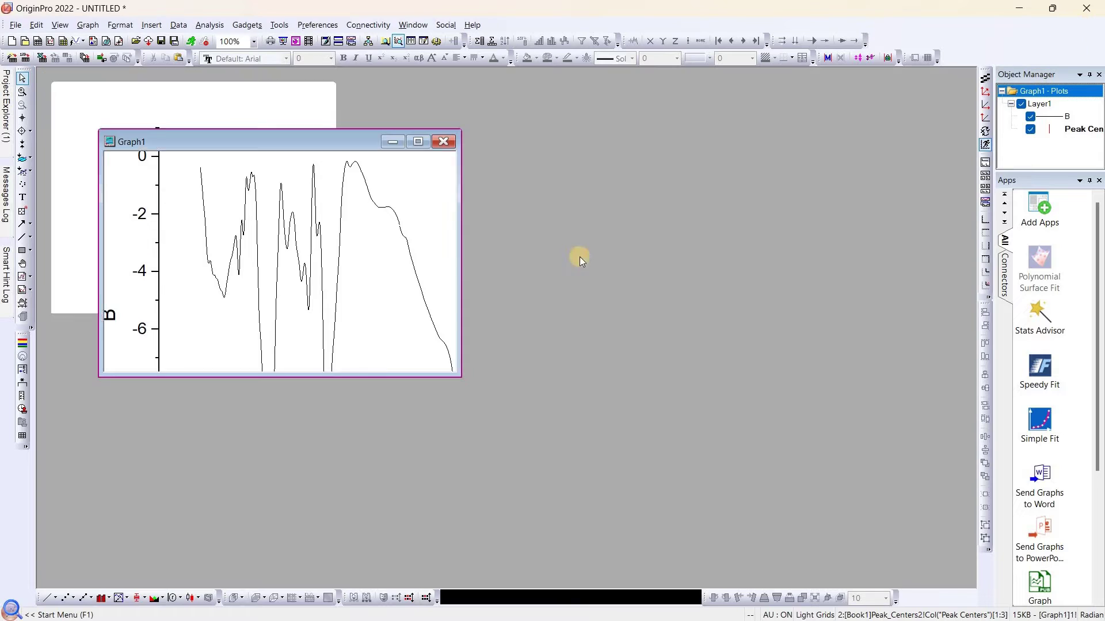
{"action": "left_click", "coordinate": [444, 142]}
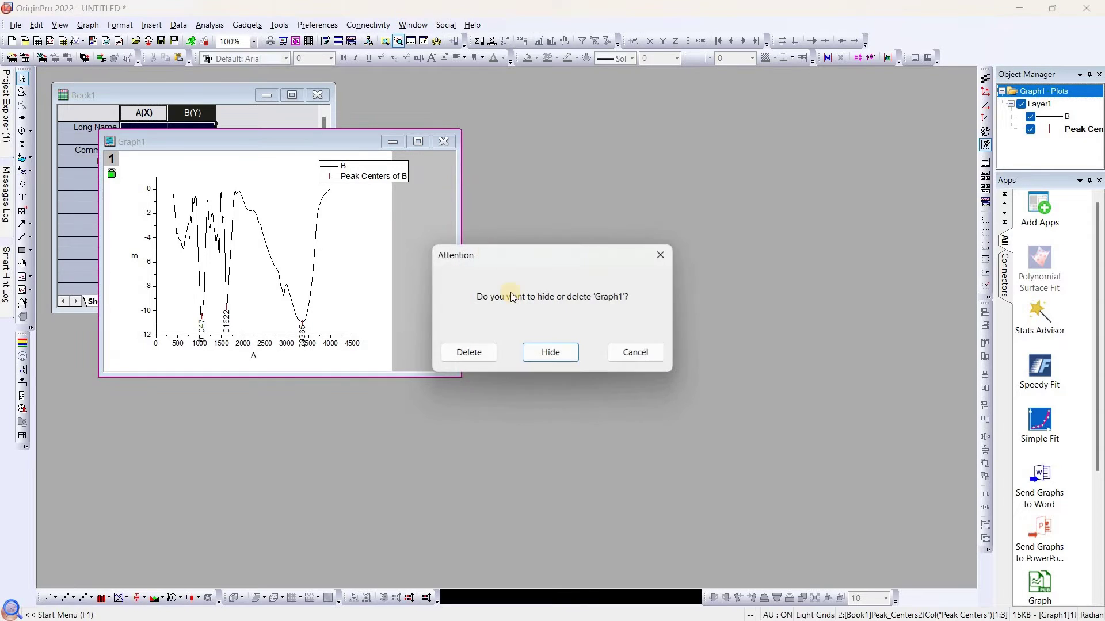
{"action": "left_click", "coordinate": [470, 353]}
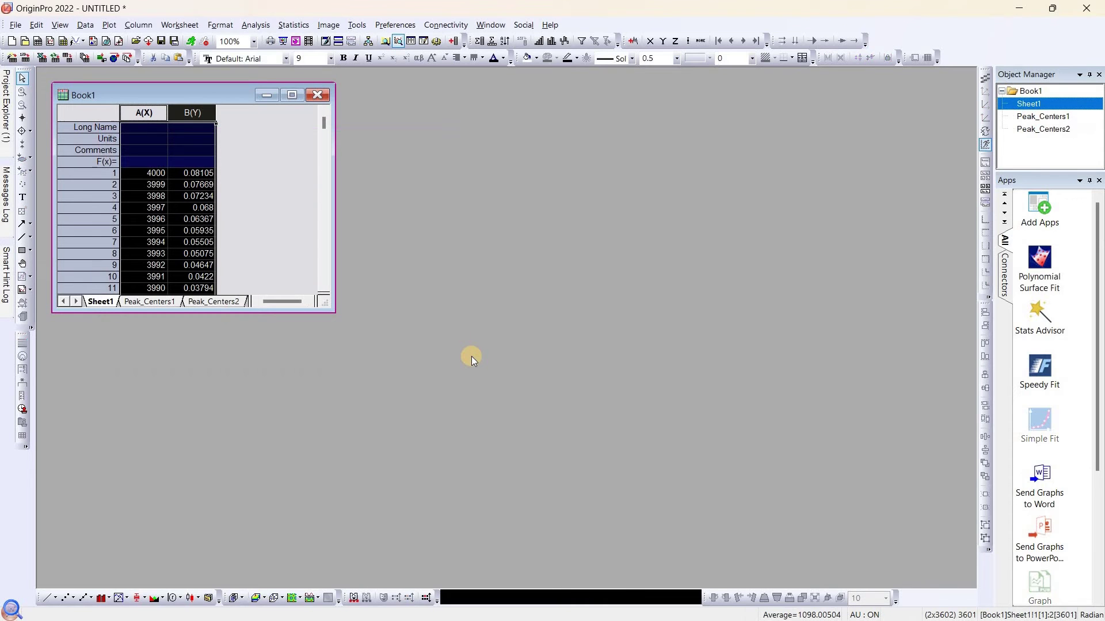
{"action": "left_click", "coordinate": [291, 95]}
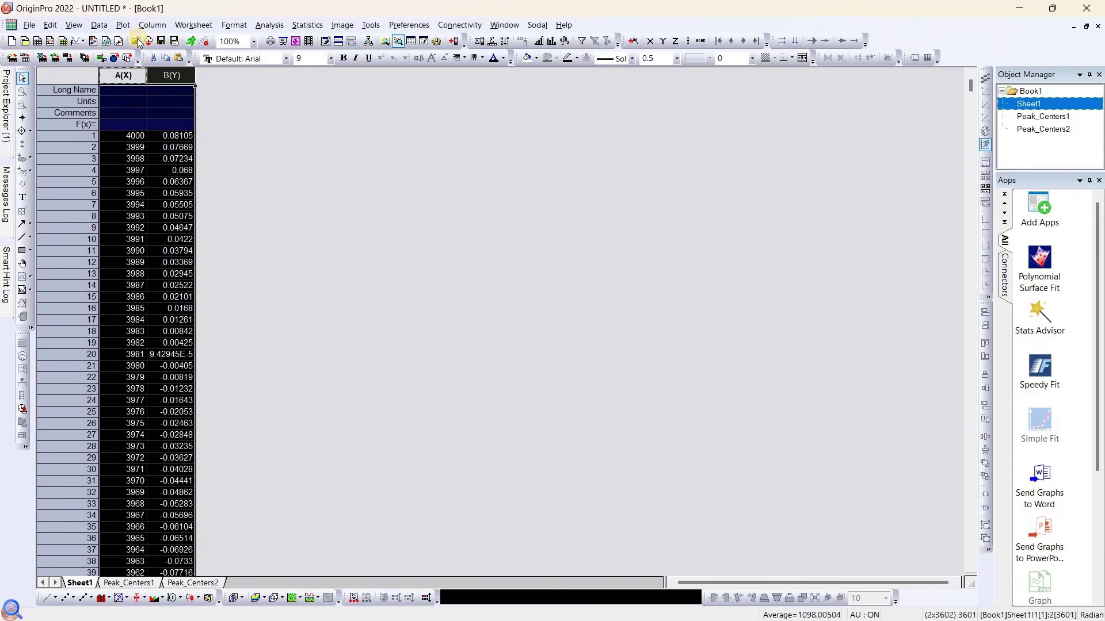
{"action": "left_click", "coordinate": [45, 601]}
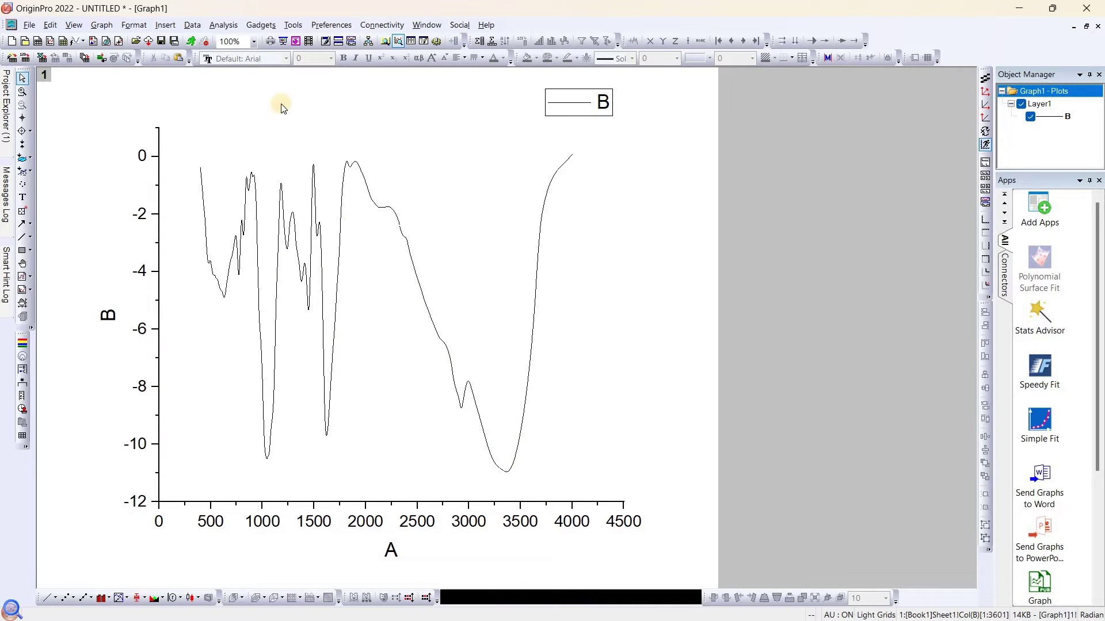
- Start Quick Peaks on curve B and set its baseline to None (Y=0)
{"action": "left_click", "coordinate": [261, 25]}
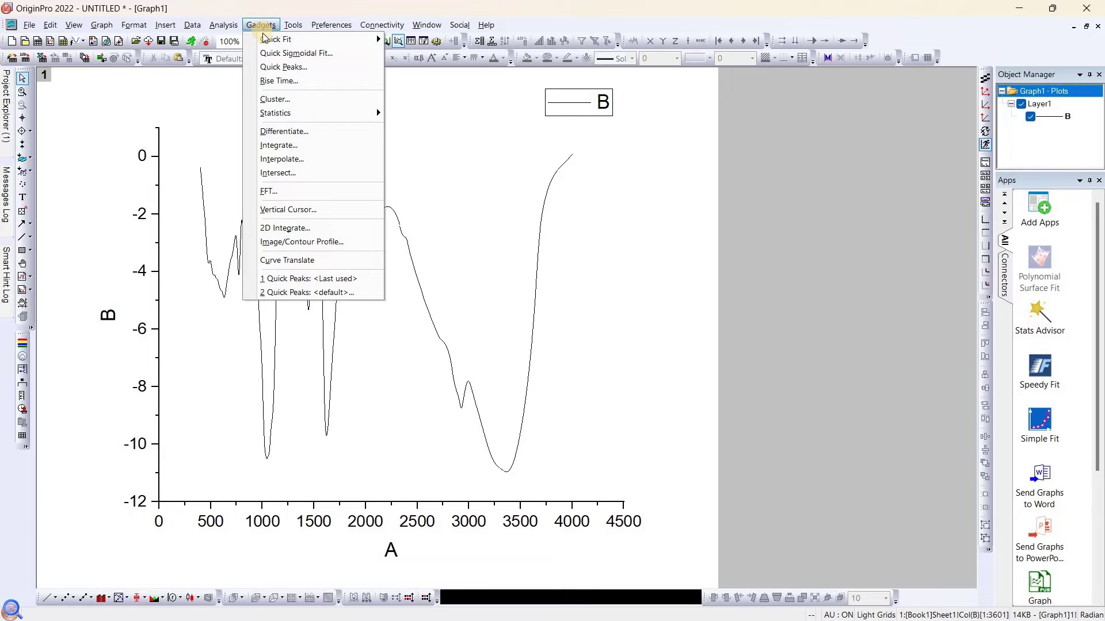
{"action": "left_click", "coordinate": [285, 67]}
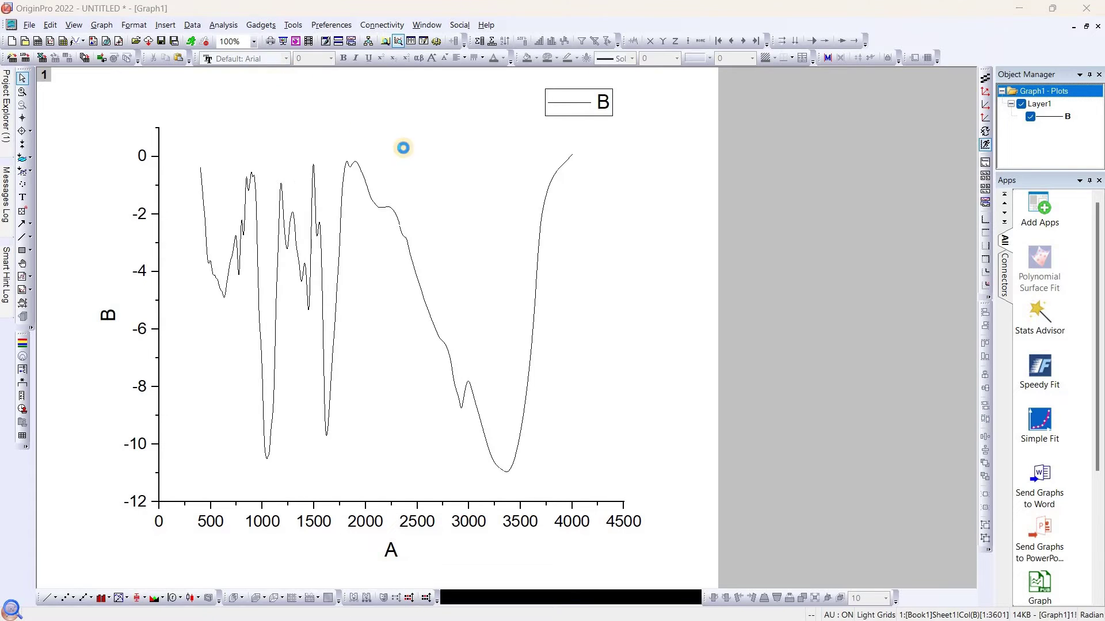
{"action": "left_click_drag", "start_coordinate": [633, 98], "coordinate": [815, 76]}
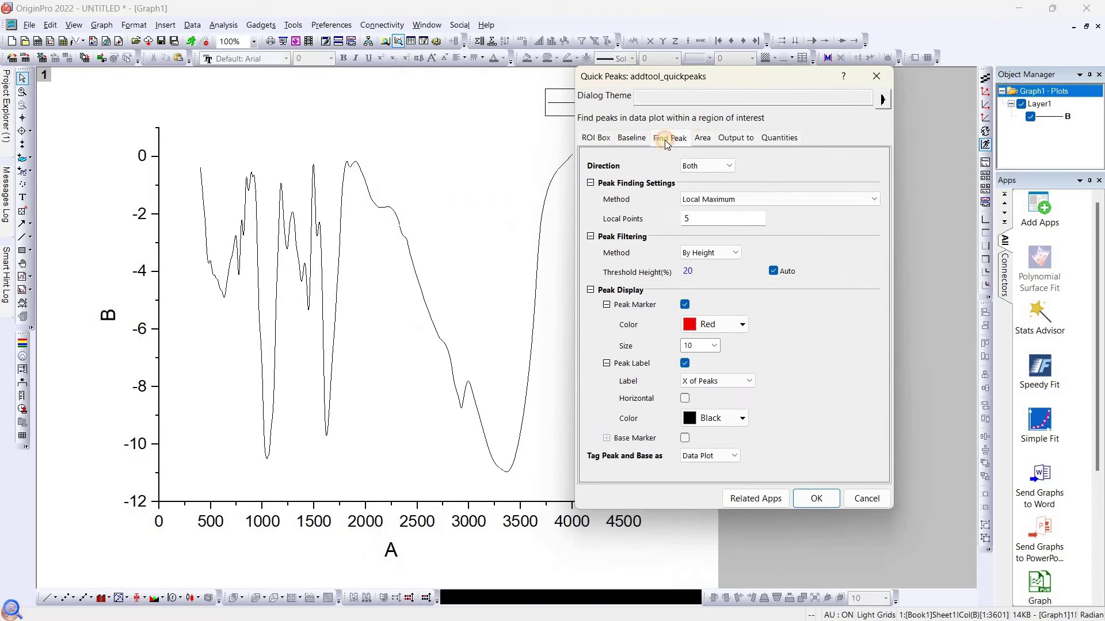
{"action": "left_click", "coordinate": [641, 139]}
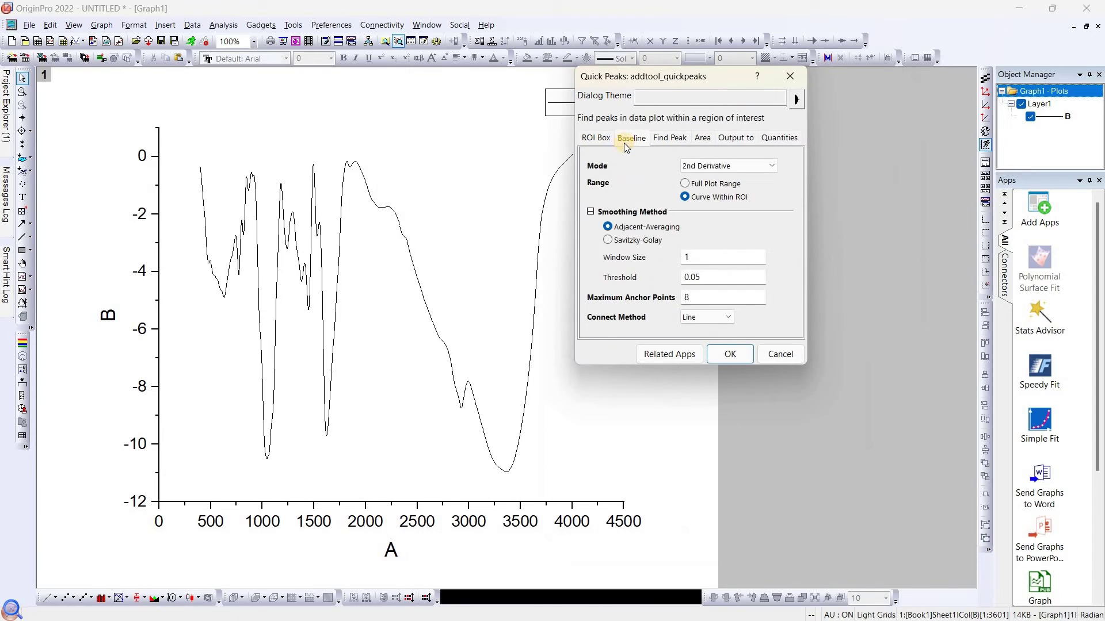
{"action": "left_click", "coordinate": [757, 166]}
{"action": "left_click", "coordinate": [733, 175]}
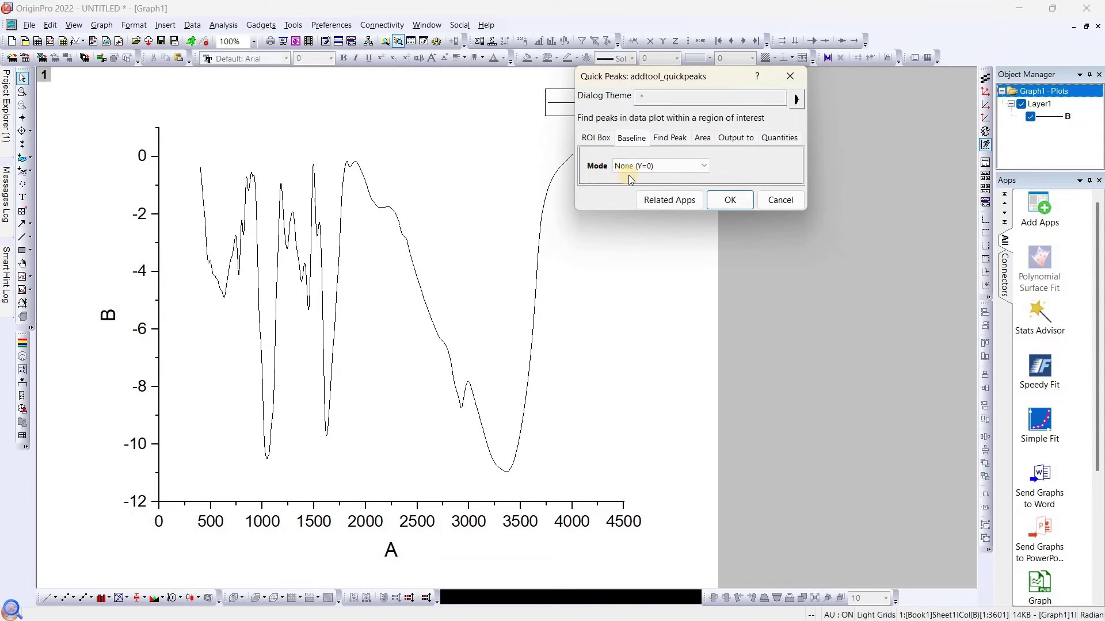
- Set the peak direction to Negative and run the search, finding 8 dips
{"action": "left_click", "coordinate": [674, 138]}
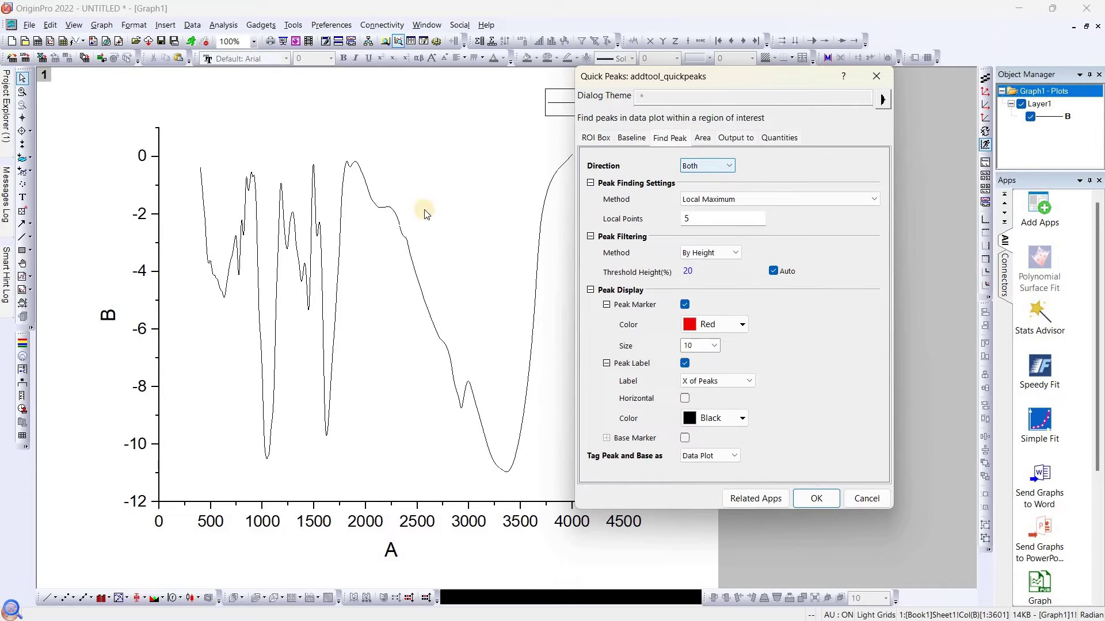
{"action": "left_click", "coordinate": [721, 167]}
{"action": "left_click", "coordinate": [709, 187]}
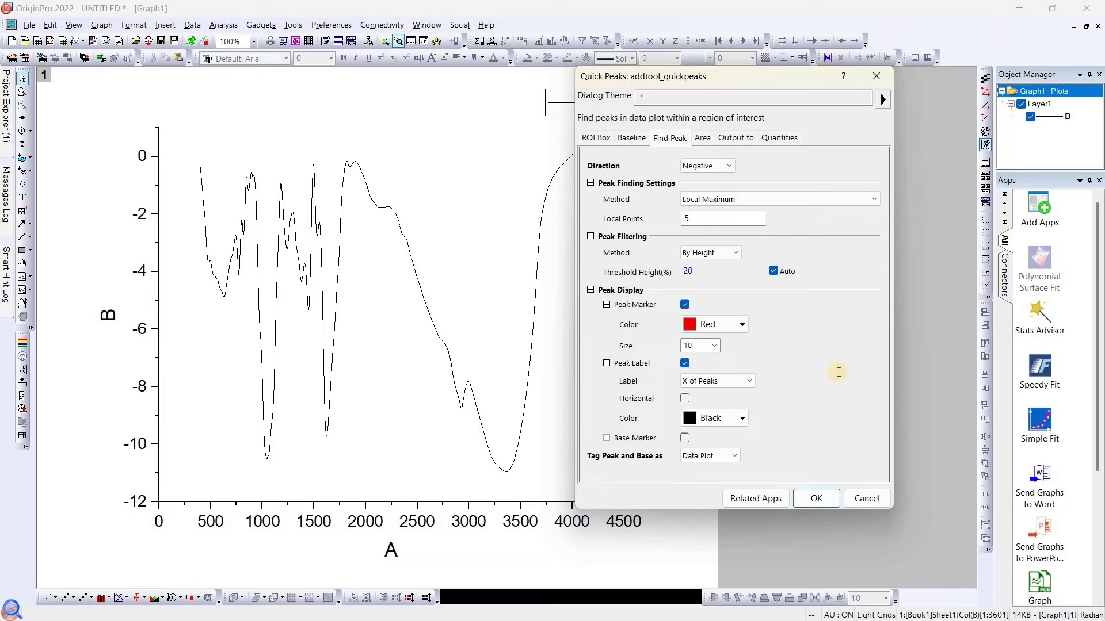
{"action": "left_click", "coordinate": [816, 498]}
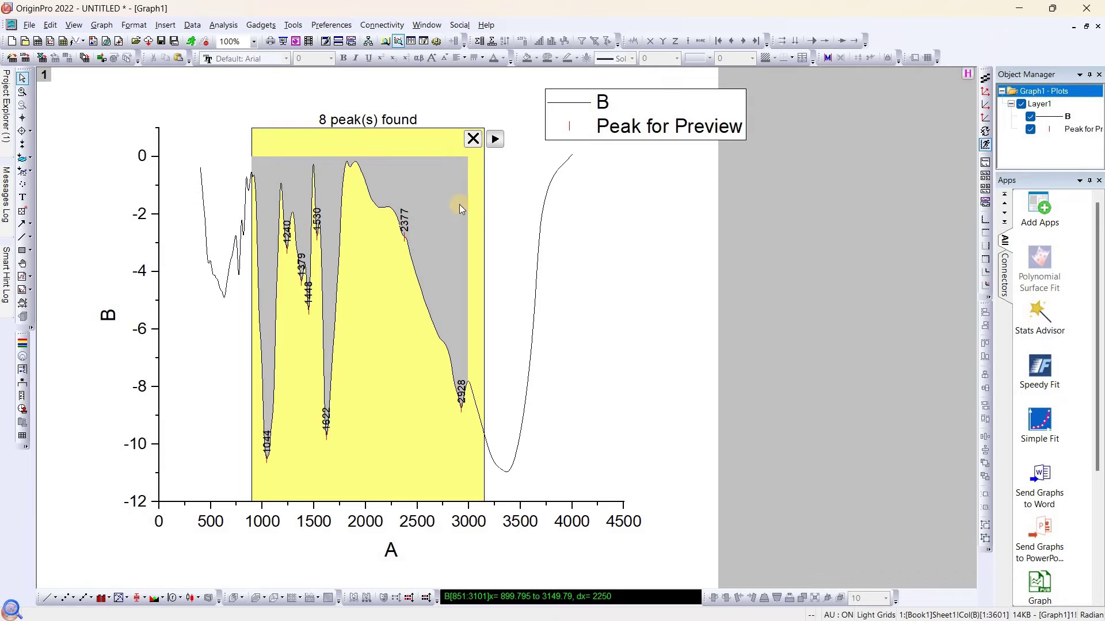
- Expand the search region to the full plot range, 256–4144, yielding 14 dips
{"action": "left_click", "coordinate": [495, 138]}
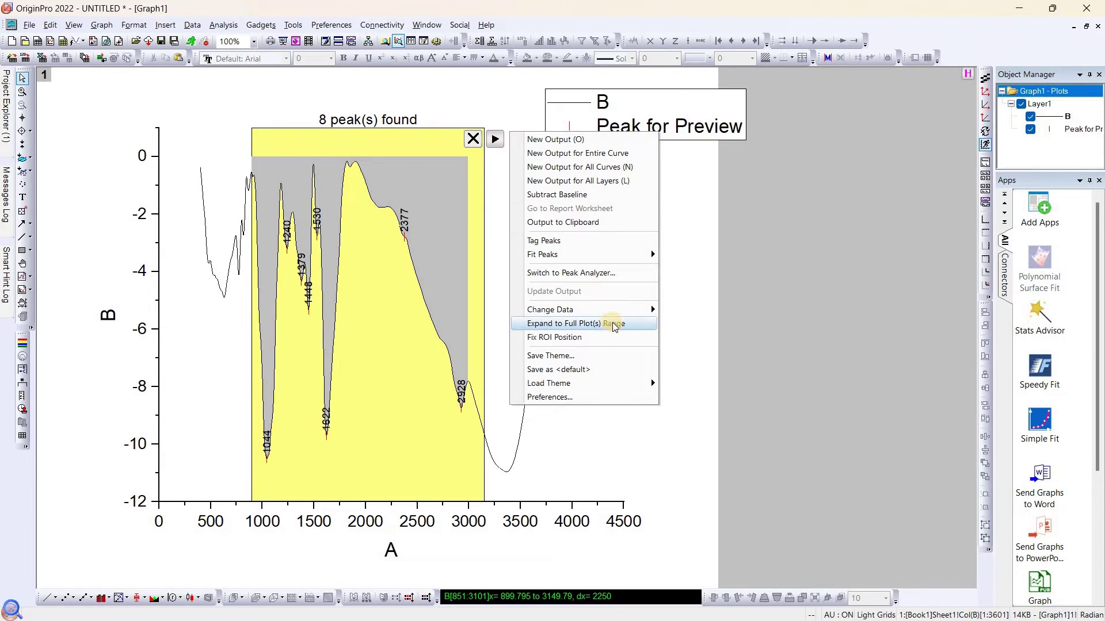
{"action": "left_click", "coordinate": [569, 324]}
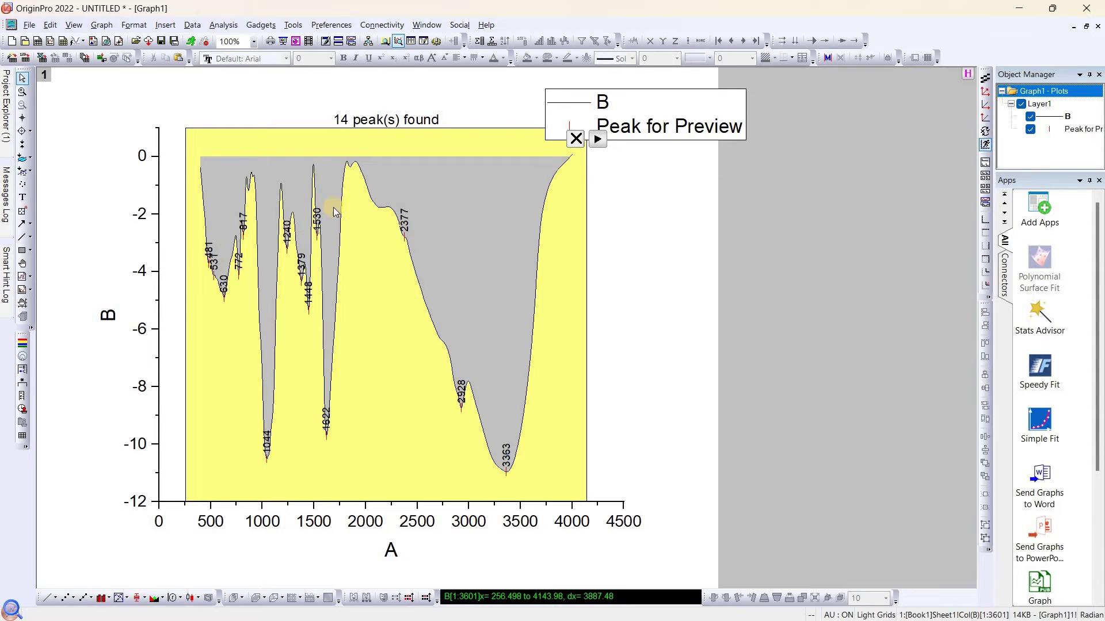
{"action": "left_click", "coordinate": [597, 142]}
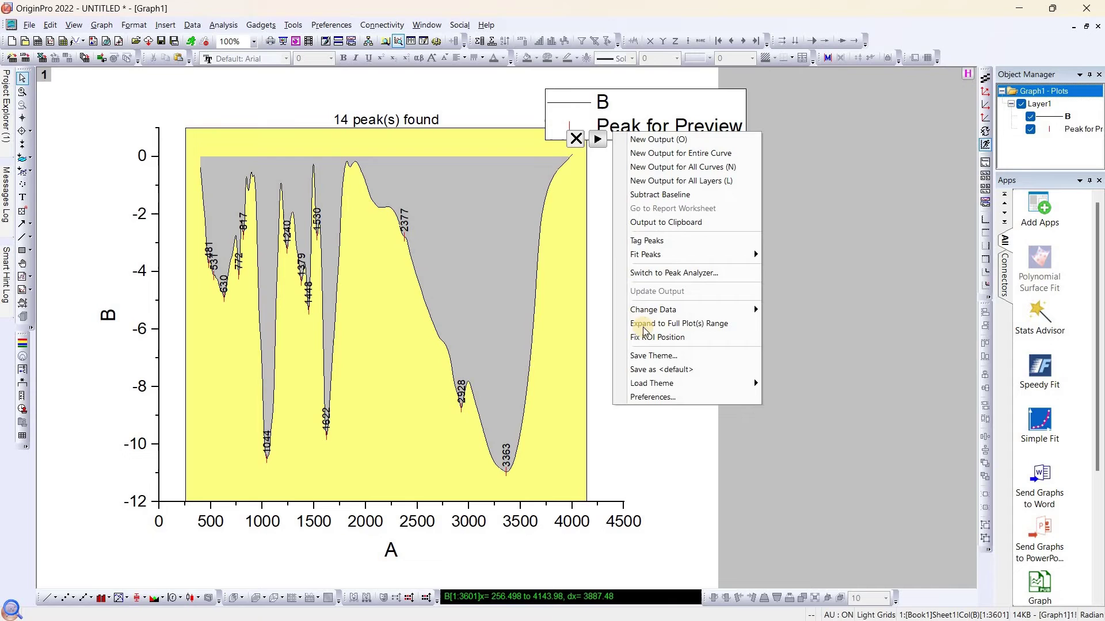
- In Quick Peaks preferences, raise Local Points to 20, then 30, applying each
{"action": "left_click", "coordinate": [664, 399]}
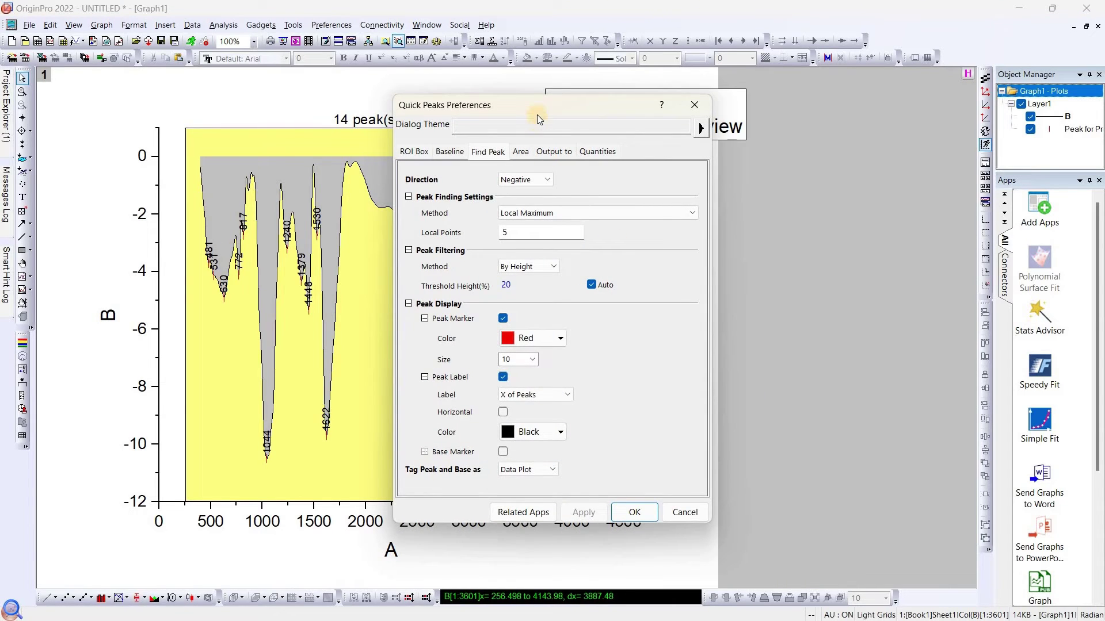
{"action": "left_click_drag", "start_coordinate": [537, 115], "coordinate": [771, 116]}
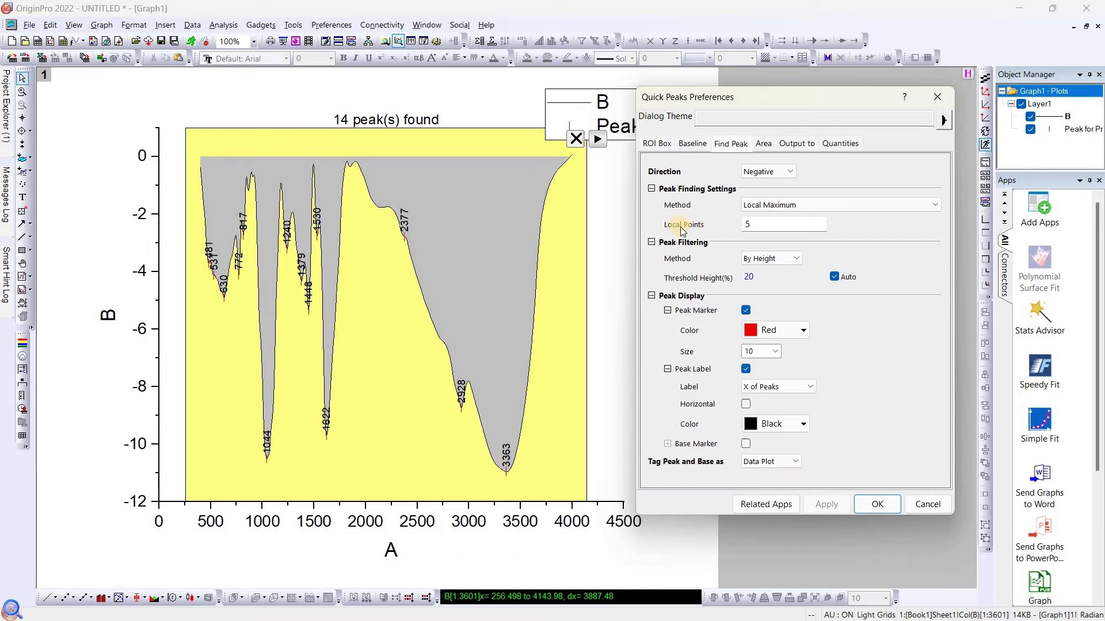
{"action": "left_click", "coordinate": [734, 225]}
{"action": "left_click", "coordinate": [842, 504]}
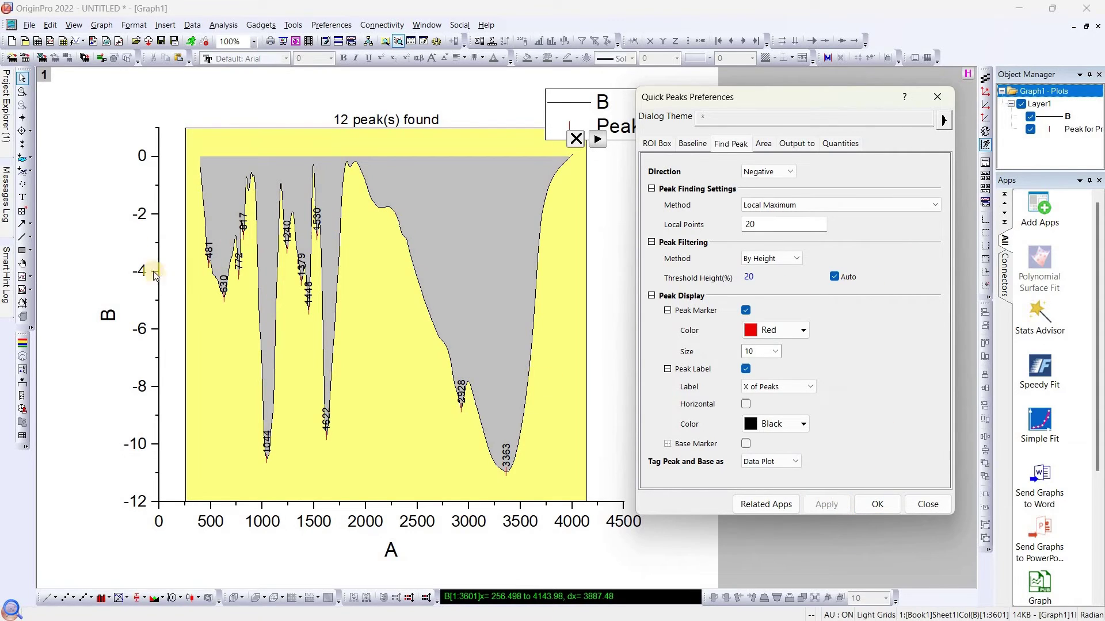
{"action": "left_click", "coordinate": [706, 232]}
{"action": "left_click", "coordinate": [706, 233]}
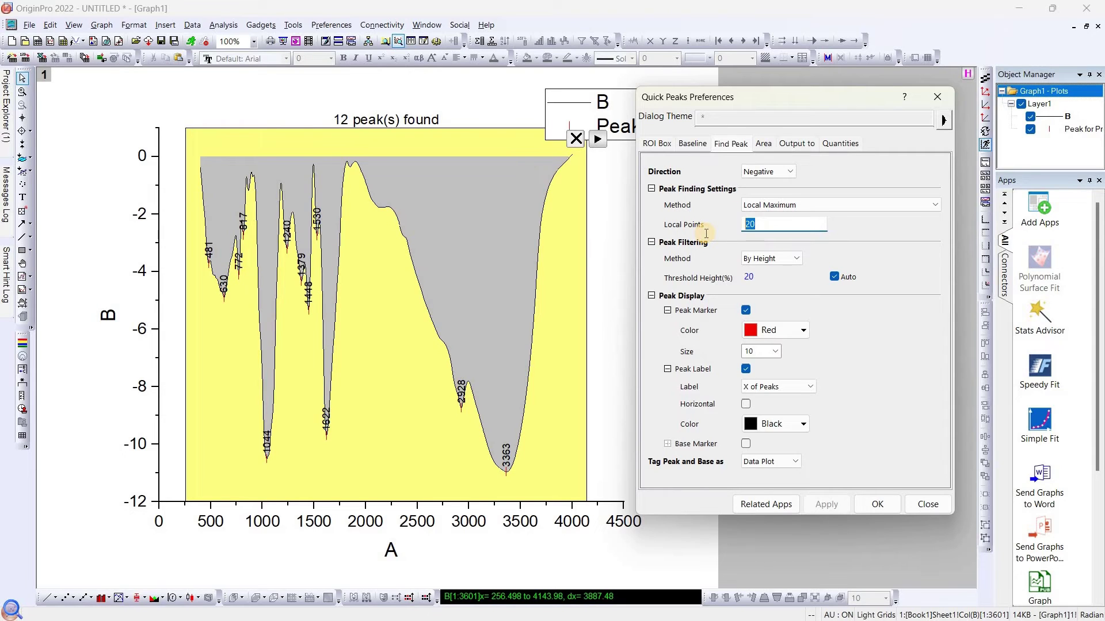
{"action": "type", "text": "30"}
{"action": "left_click", "coordinate": [915, 405]}
{"action": "left_click", "coordinate": [828, 504]}
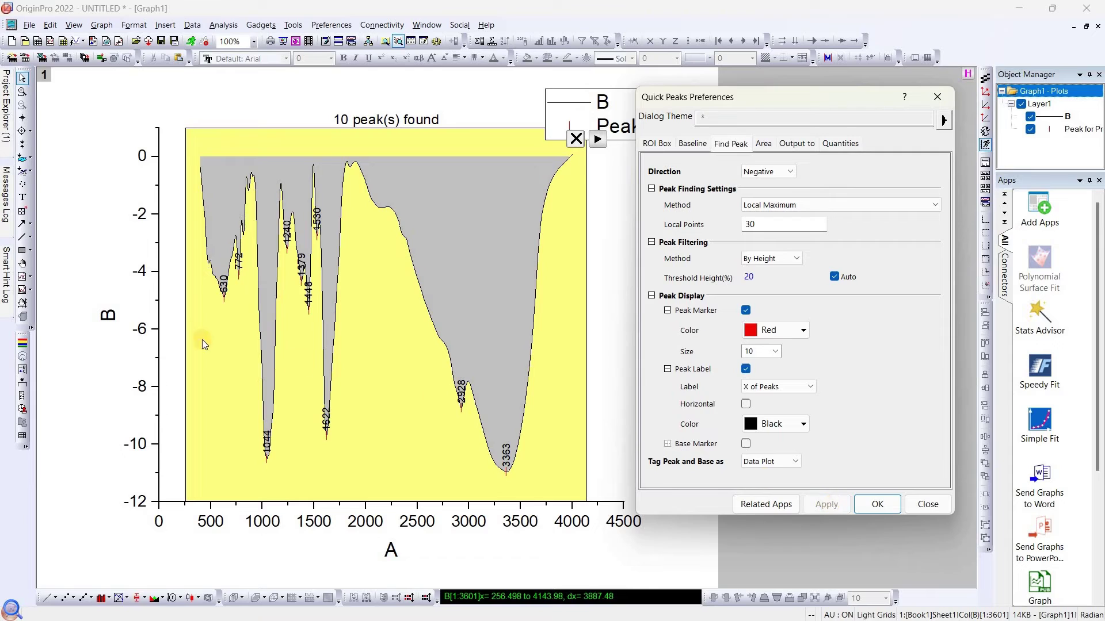
- Make the peak labels horizontal and confirm, leaving 10 dips labelled
{"action": "left_click", "coordinate": [206, 249]}
{"action": "left_click", "coordinate": [745, 405]}
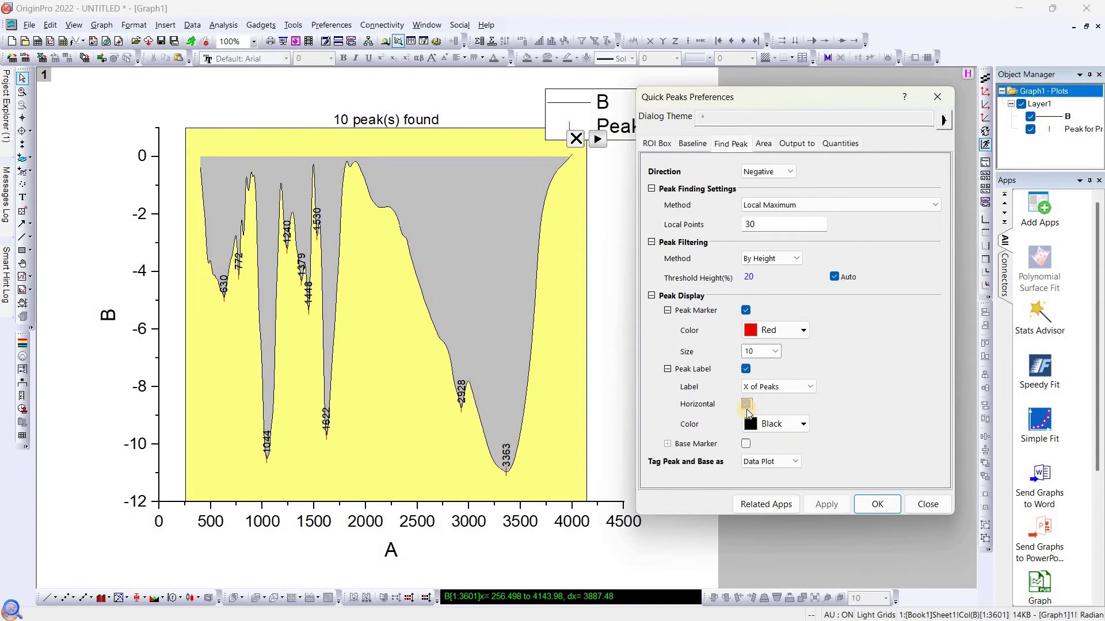
{"action": "left_click", "coordinate": [868, 509]}
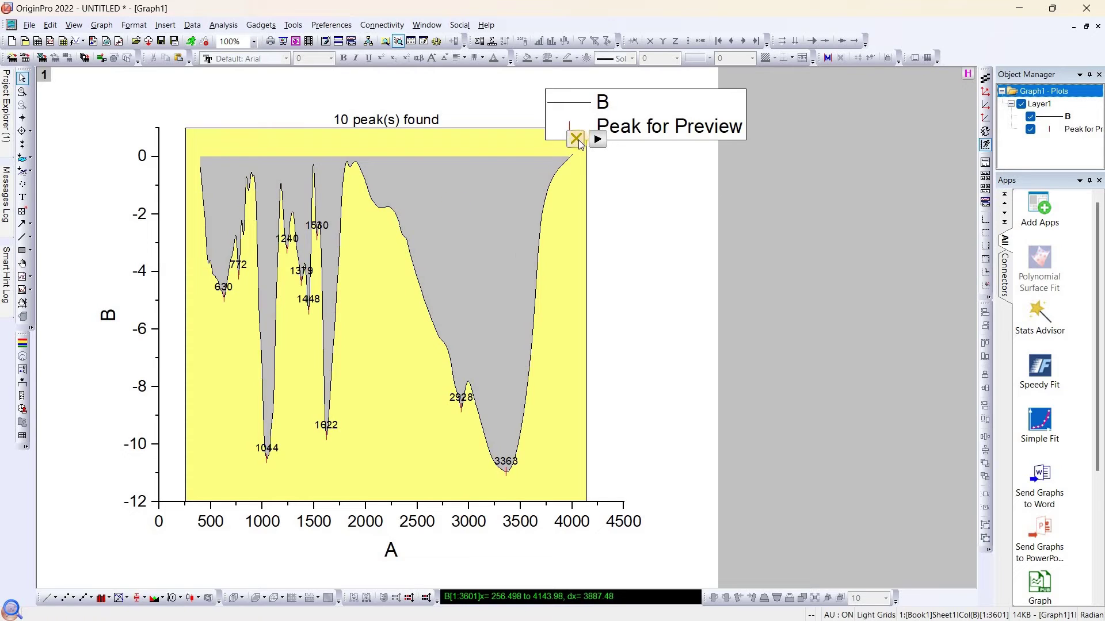
- Tag the 10 found peaks permanently on curve B and close the yellow Quick Peaks preview region
{"action": "left_click", "coordinate": [597, 140]}
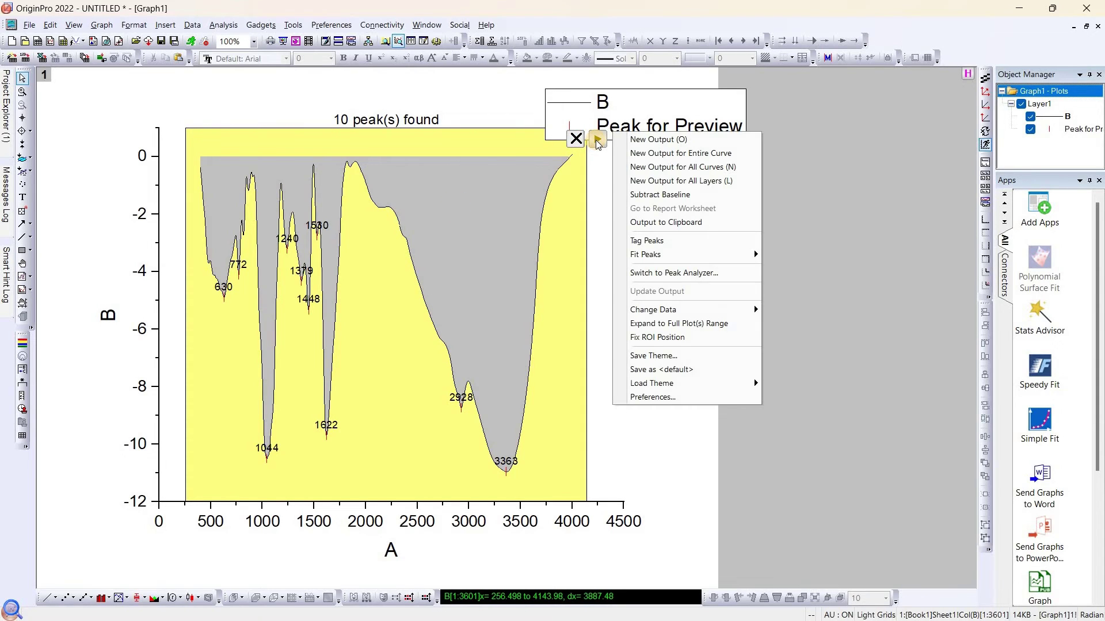
{"action": "left_click", "coordinate": [665, 237]}
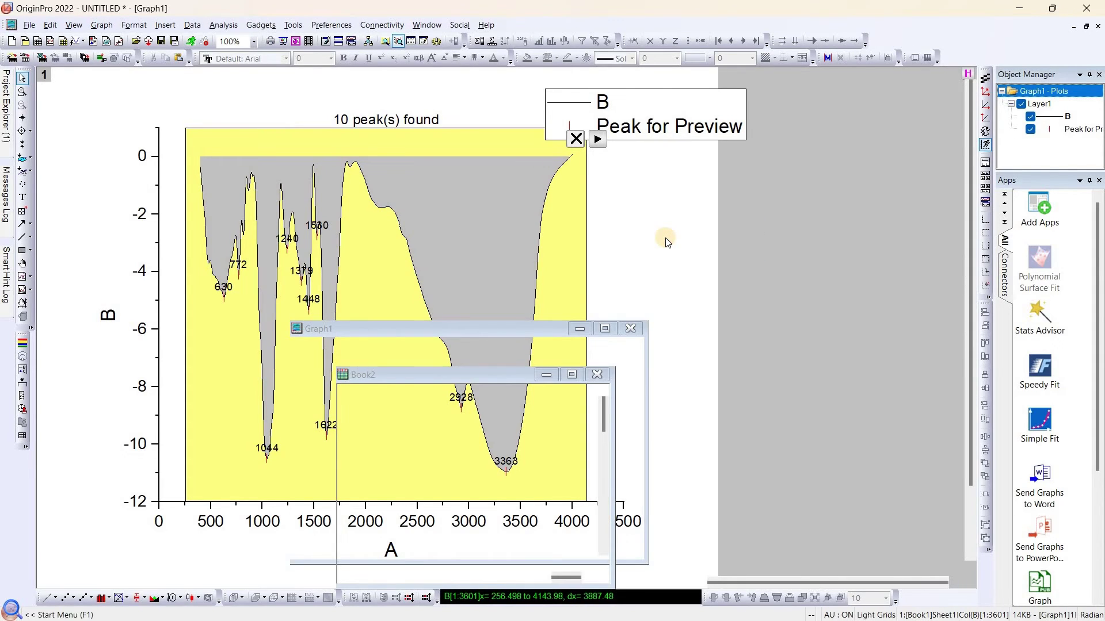
{"action": "left_click", "coordinate": [576, 139]}
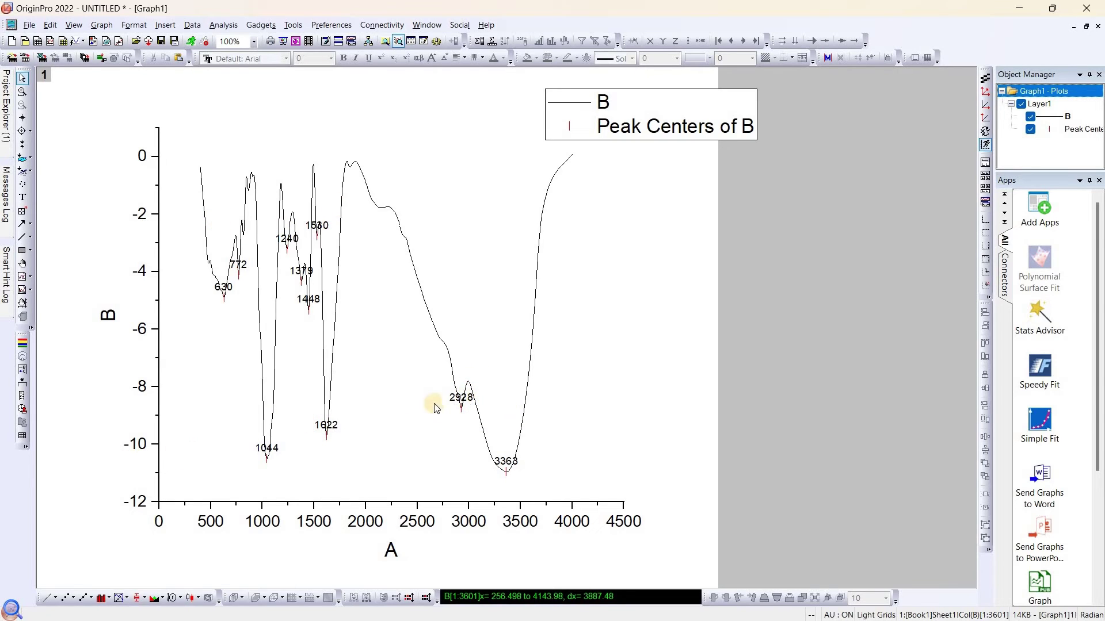
- Set the peak label Position to Below so all 10 X-value labels sit under their markers
{"action": "double_click", "coordinate": [469, 401]}
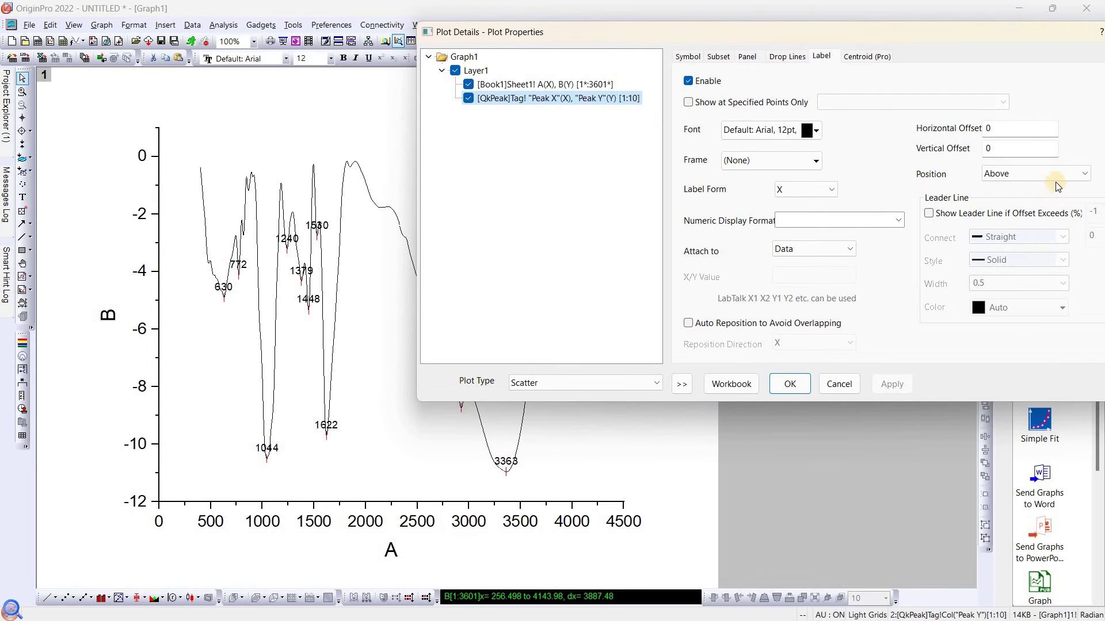
{"action": "left_click", "coordinate": [1057, 178]}
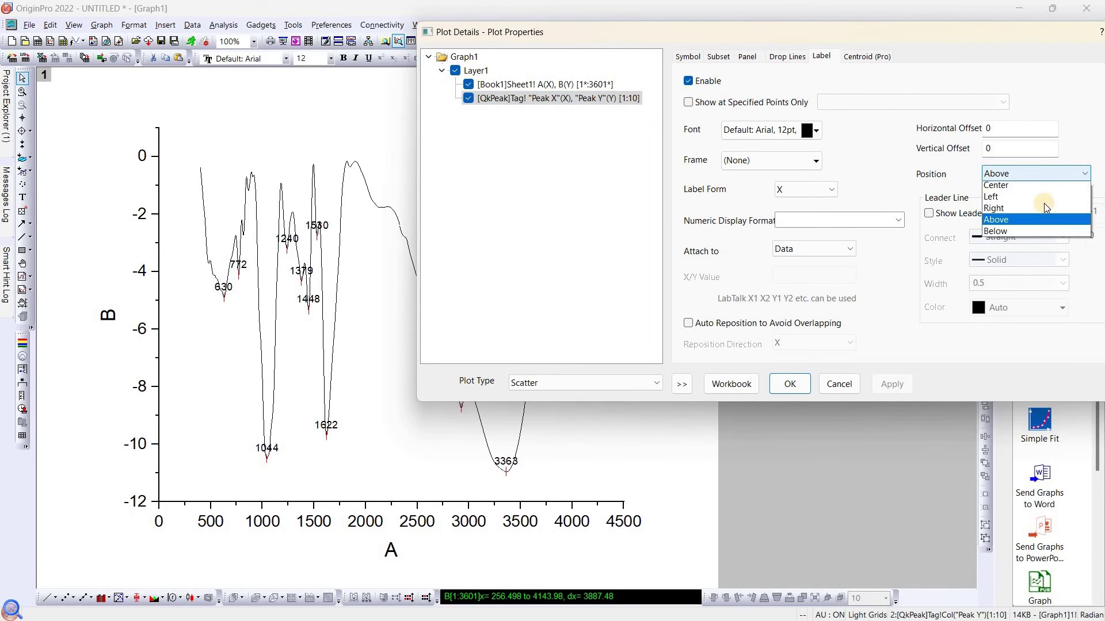
{"action": "left_click", "coordinate": [1028, 233]}
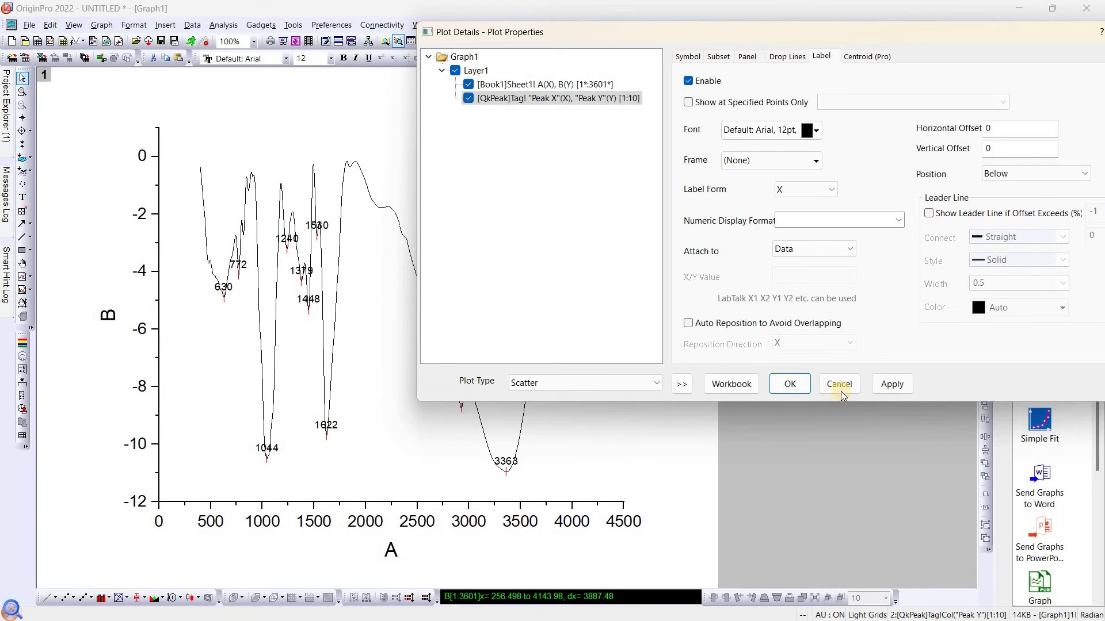
{"action": "left_click", "coordinate": [789, 384]}
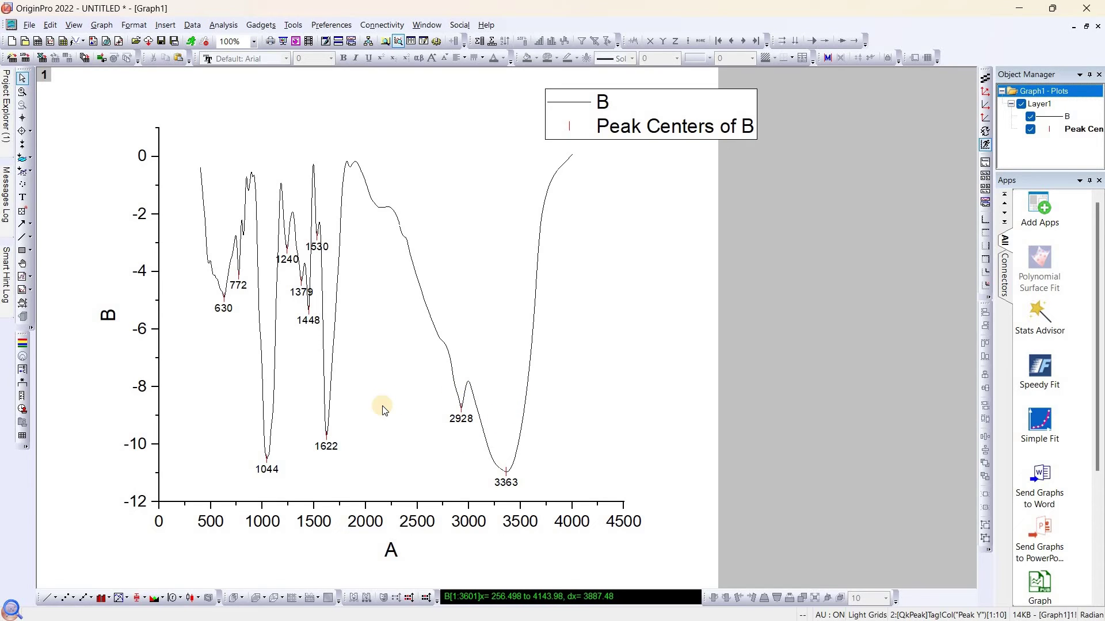
- Delete the graph legend, then inspect the 1448 and other peak labels before deselecting them
{"action": "key", "text": "Delete"}
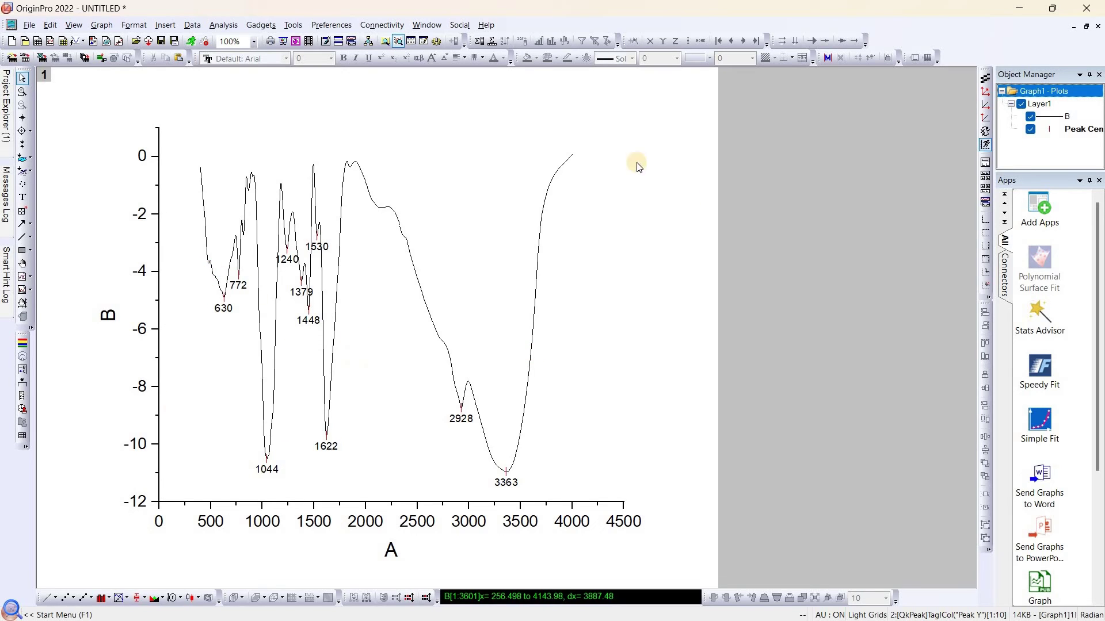
{"action": "left_click", "coordinate": [307, 324]}
{"action": "left_click", "coordinate": [647, 279]}
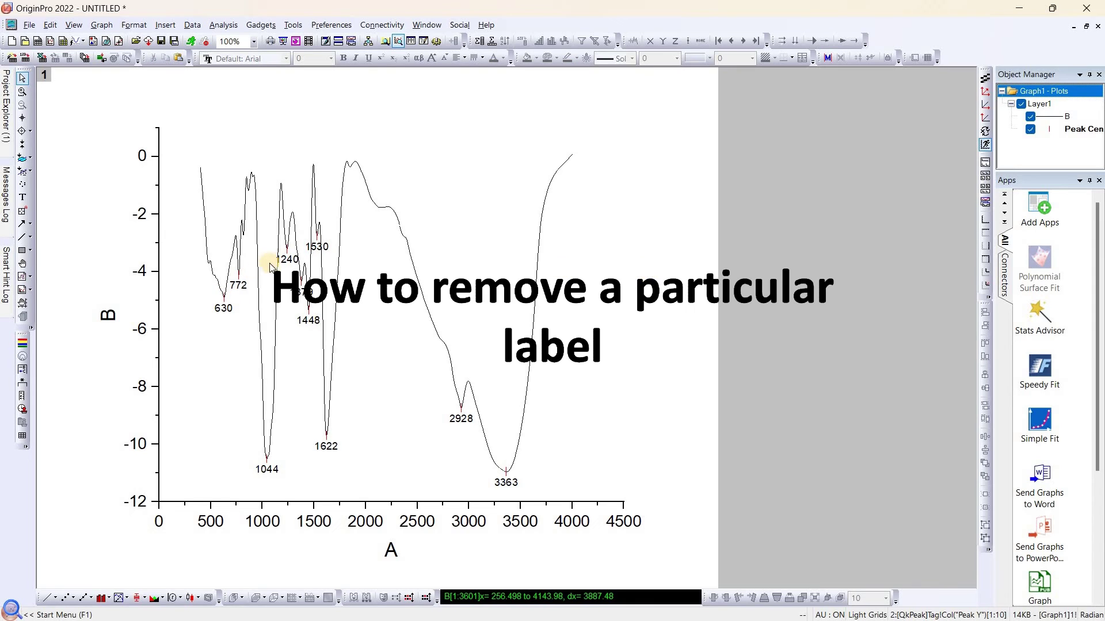
{"action": "left_click", "coordinate": [316, 246]}
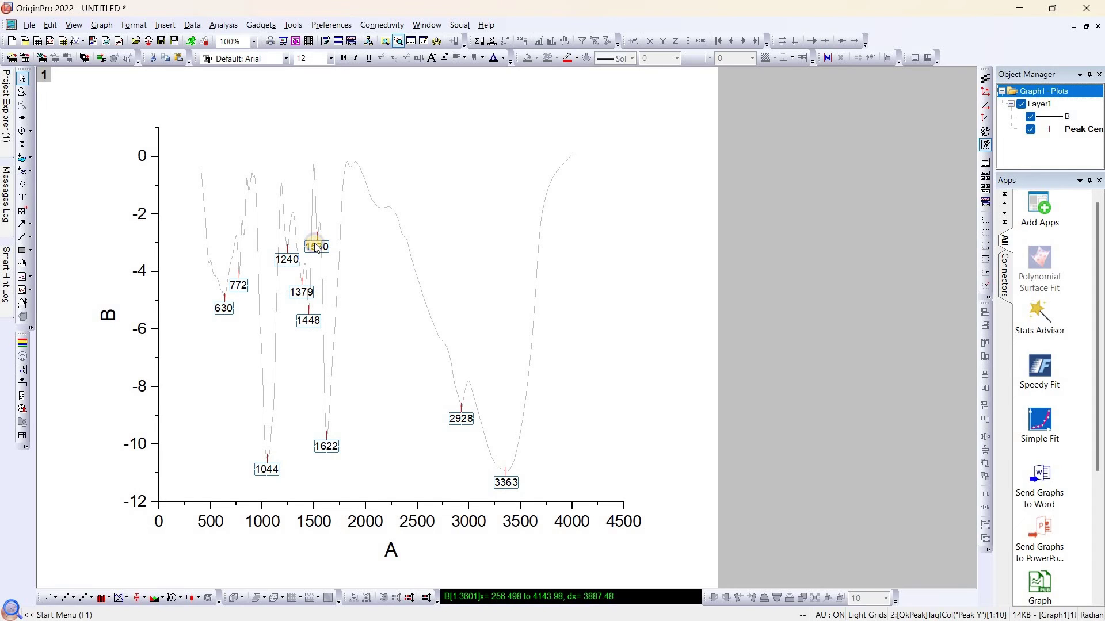
{"action": "left_click", "coordinate": [632, 236]}
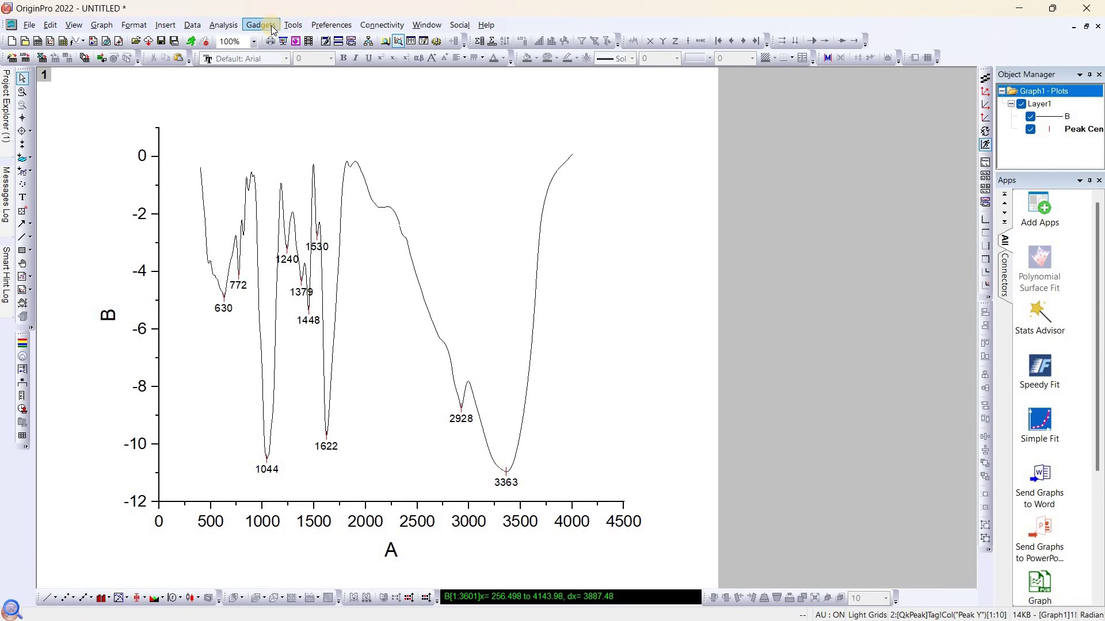
- Use Remove Bad Data Points to delete the 1530, 1240 and 772 peaks, then exit the mode
{"action": "left_click", "coordinate": [187, 29]}
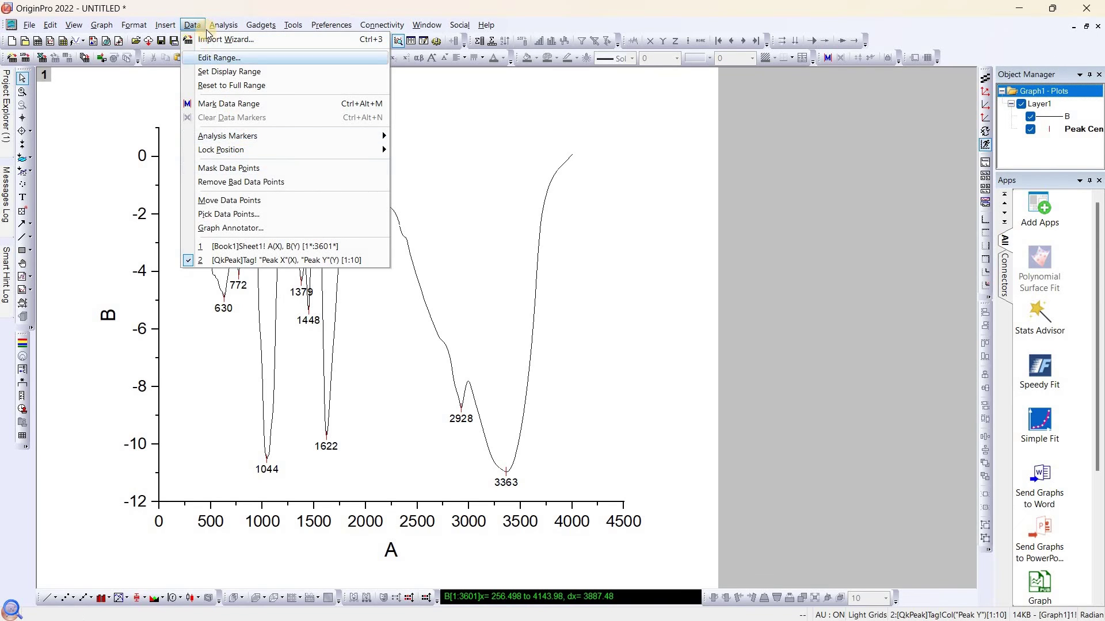
{"action": "left_click", "coordinate": [199, 29]}
{"action": "left_click", "coordinate": [198, 27]}
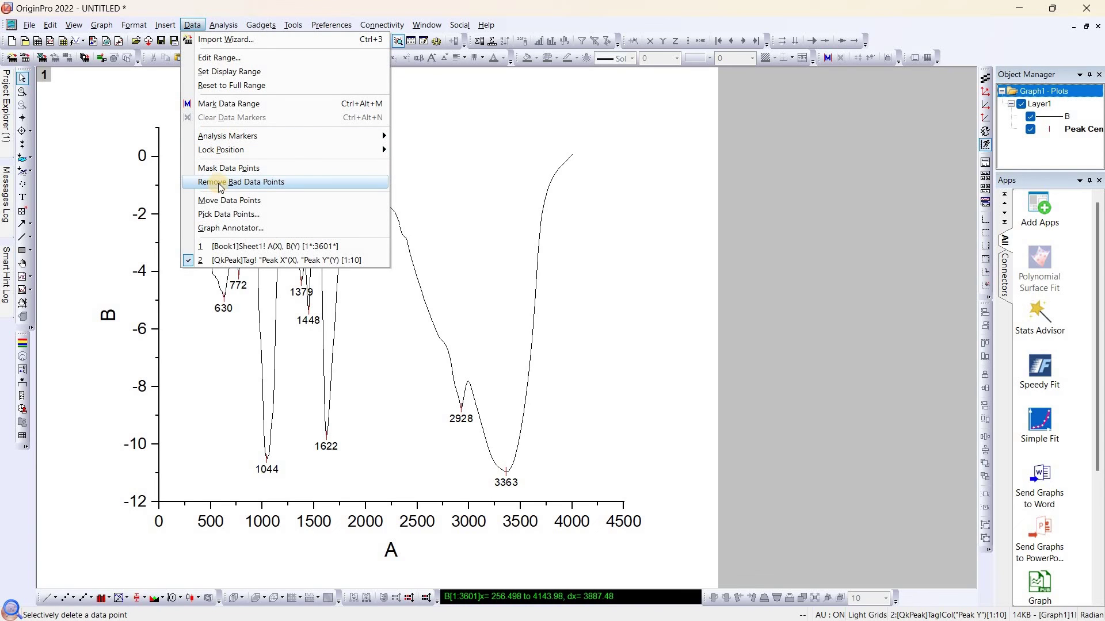
{"action": "left_click", "coordinate": [233, 183]}
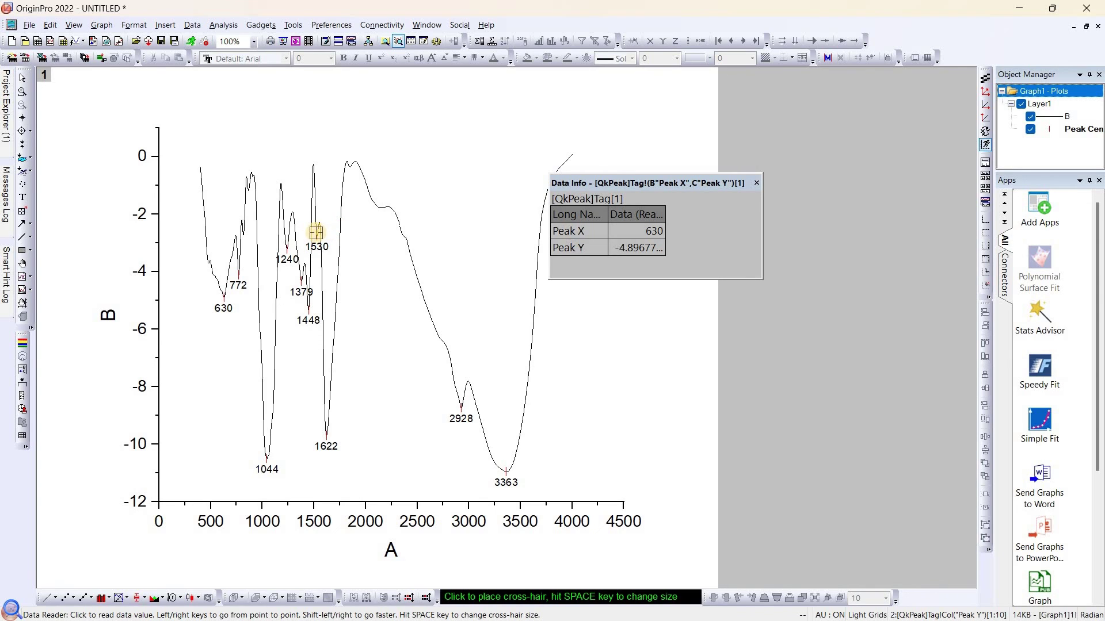
{"action": "left_click", "coordinate": [316, 233]}
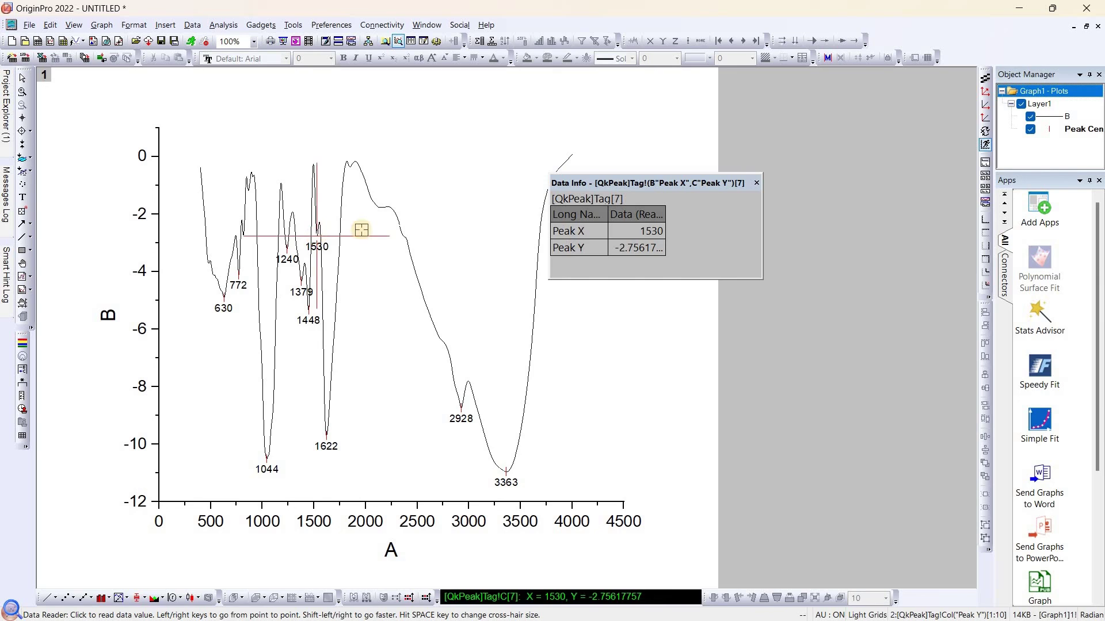
{"action": "left_click", "coordinate": [286, 249]}
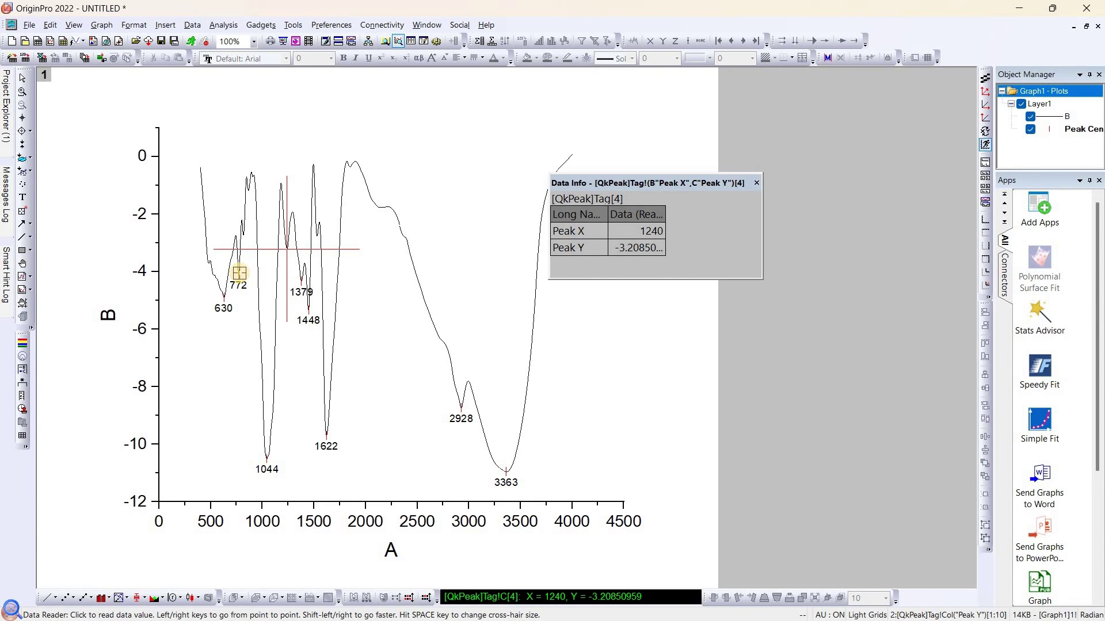
{"action": "left_click", "coordinate": [238, 274]}
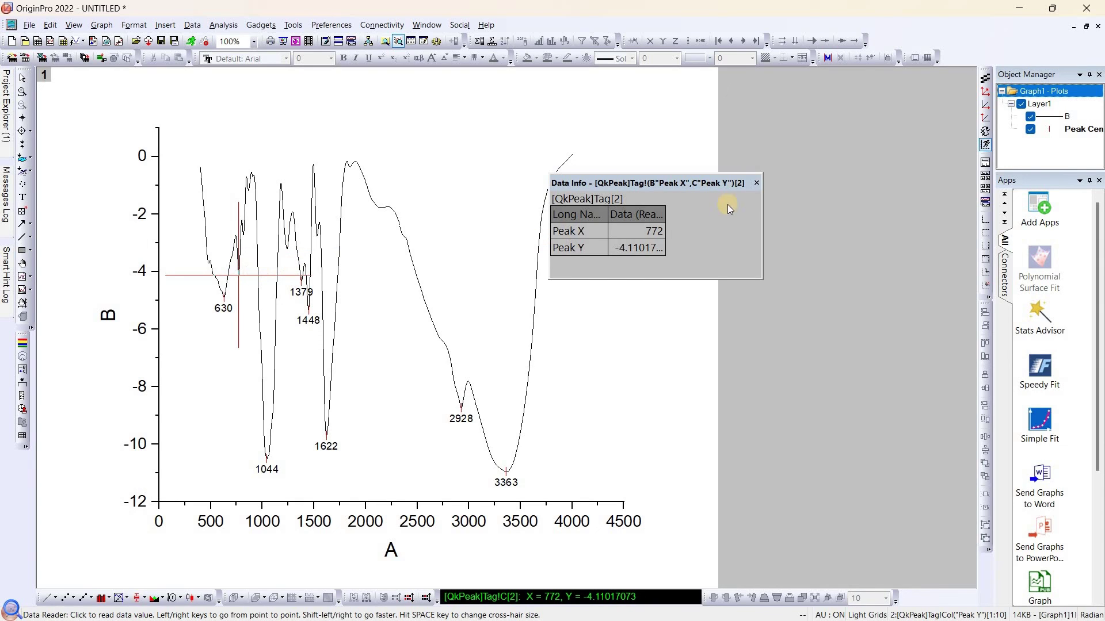
{"action": "left_click", "coordinate": [755, 183]}
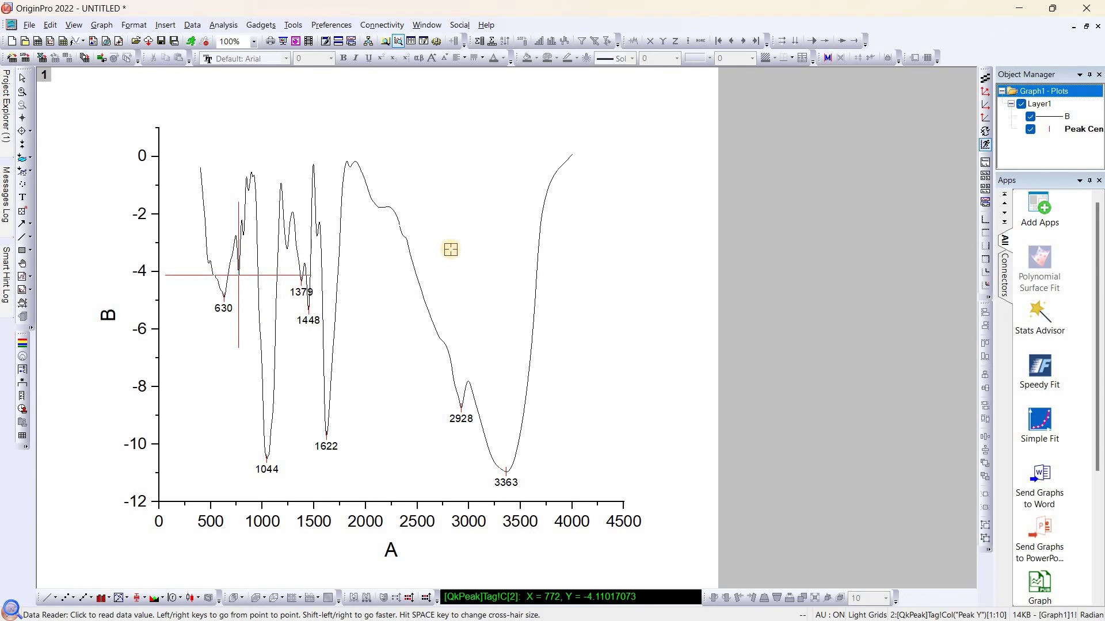
{"action": "key", "text": "Escape"}
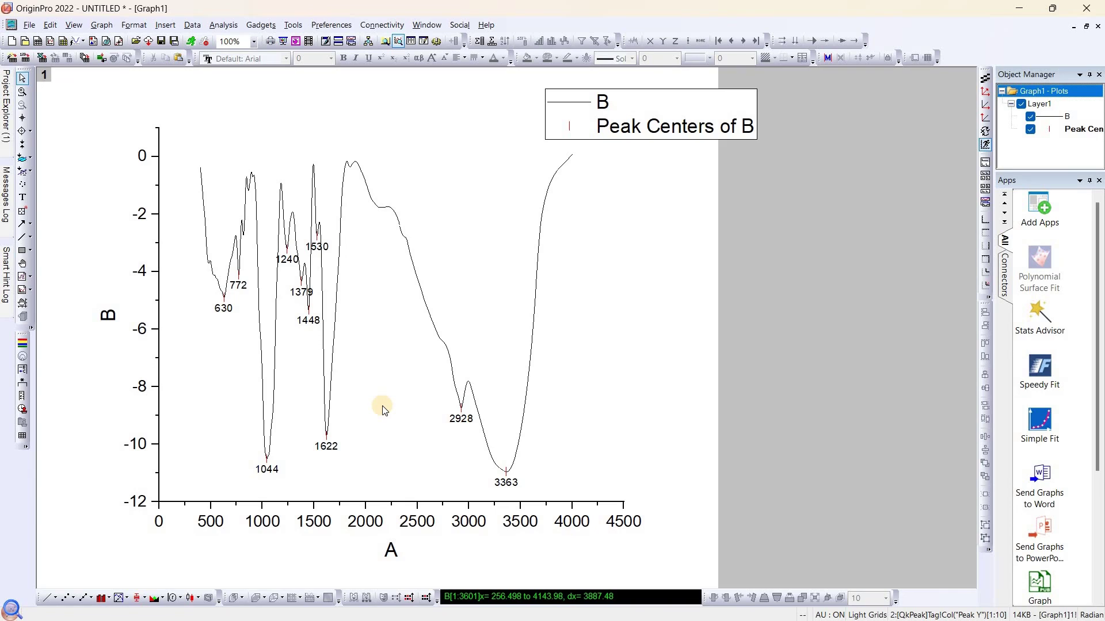